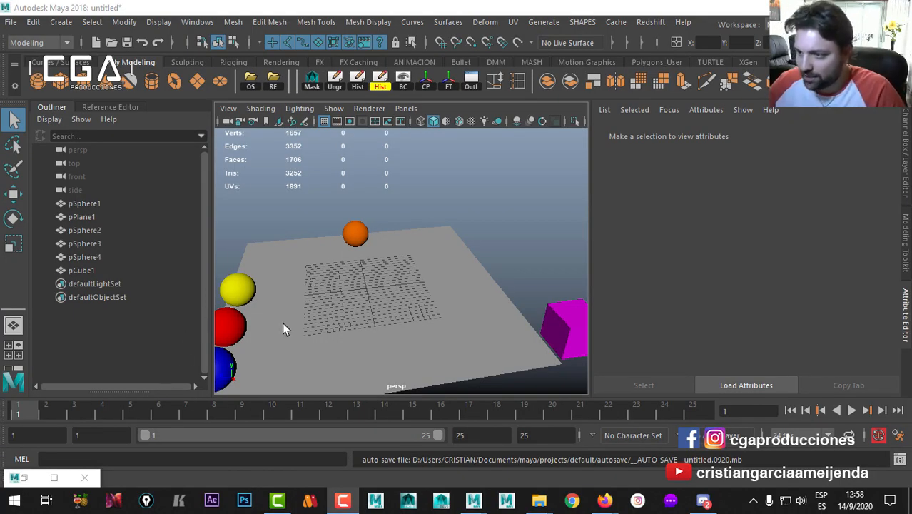
Step: Frame the orange sphere in the perspective view, play its bounce animation, and stop playback
alt+right_drag(282, 322, 370, 343)
alt+drag(371, 344, 361, 303)
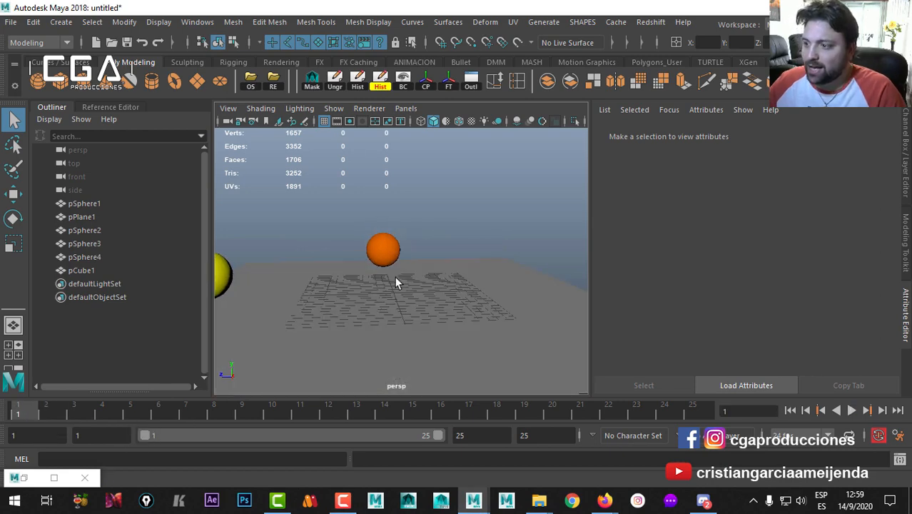
alt+middle_drag(395, 277, 434, 316)
key(alt+v)
alt+right_drag(420, 293, 532, 325)
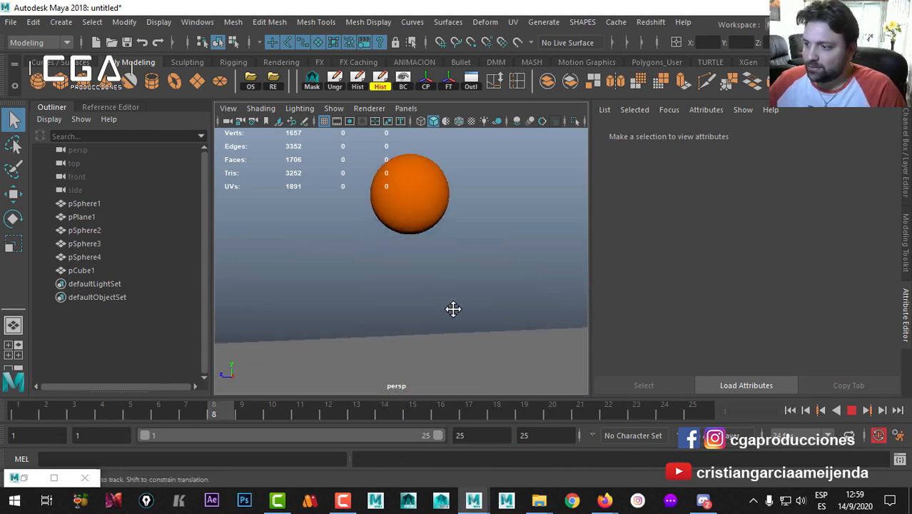
alt+middle_drag(454, 309, 462, 316)
alt+right_drag(462, 317, 415, 312)
alt+drag(393, 312, 459, 348)
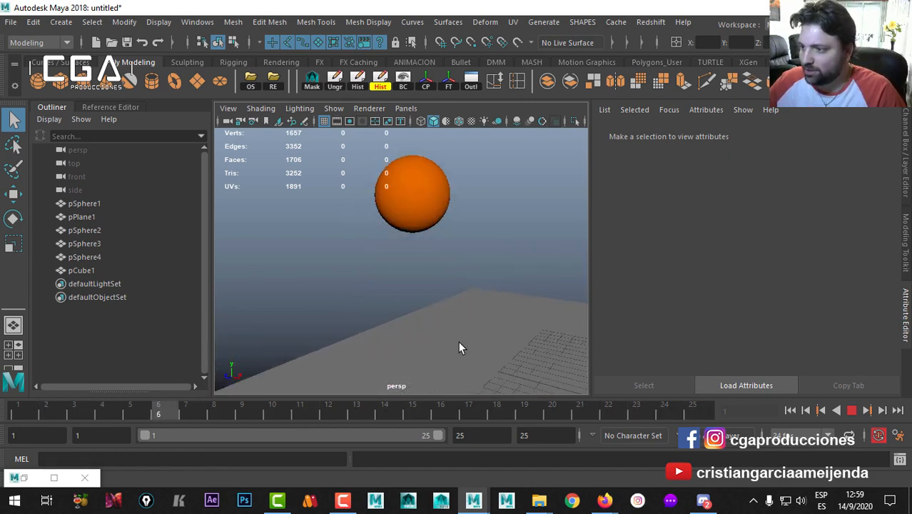
alt+right_drag(459, 347, 430, 320)
key(Escape)
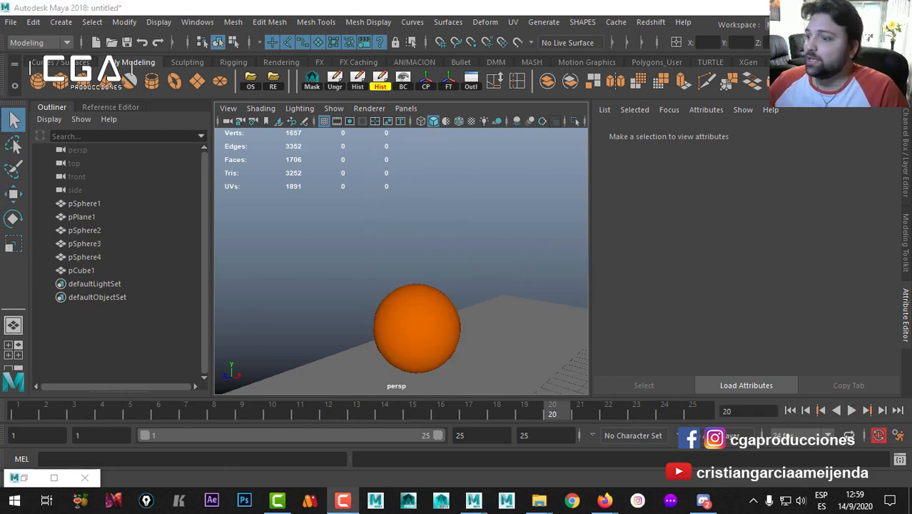
Step: Open the Graph Editor for the orange sphere and isolate its Translate Y curve
click(414, 328)
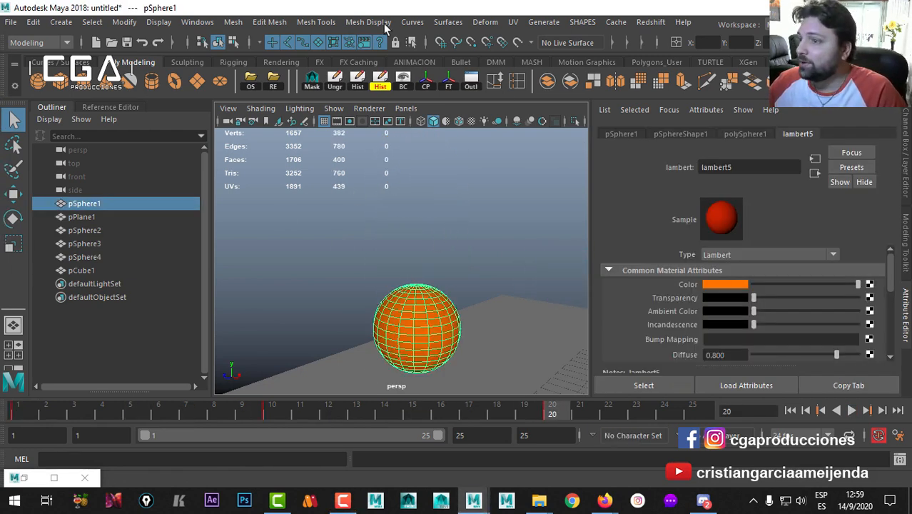
click(406, 63)
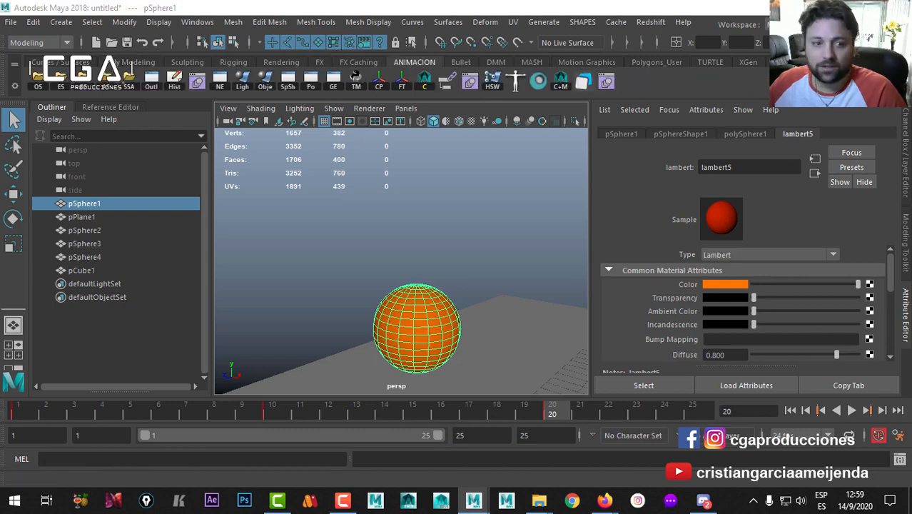
click(333, 81)
click(358, 206)
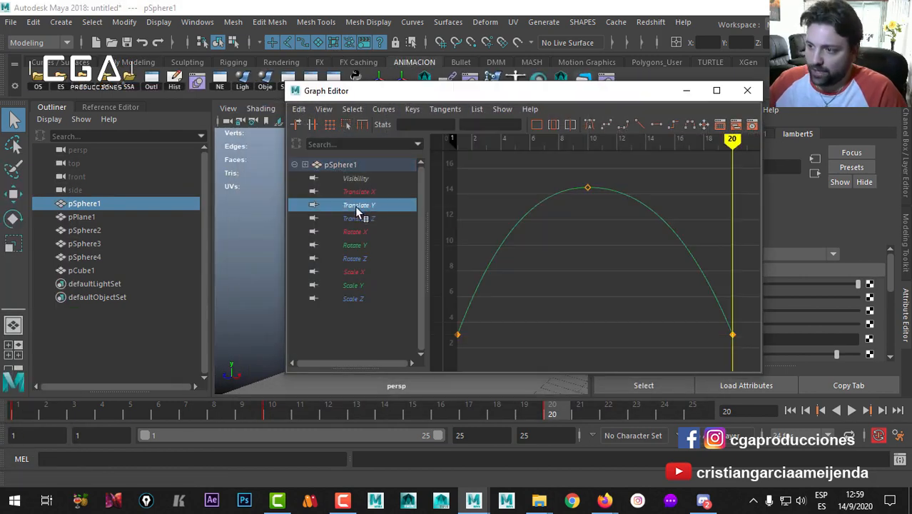
scroll(562, 232, down, 3)
Step: Play the animation, frame the Translate Y curve, then stop and return to frame 1
key(alt+v)
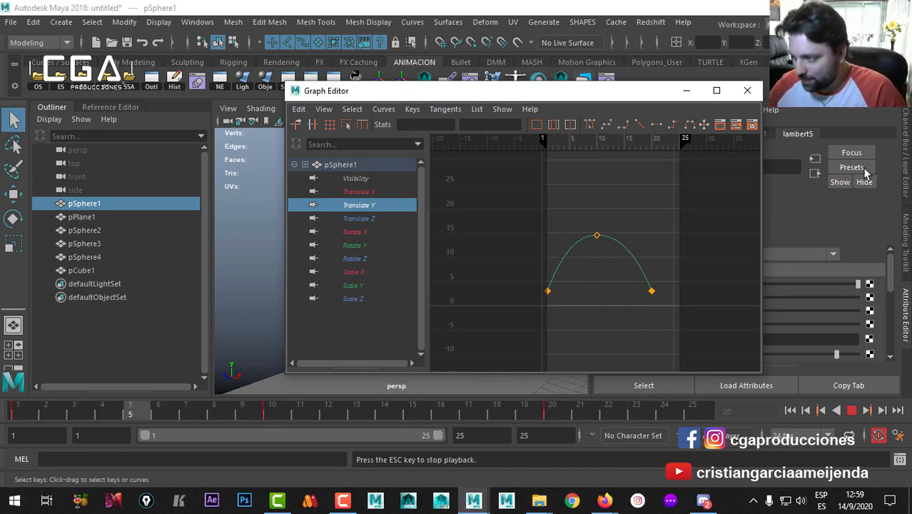
key(f)
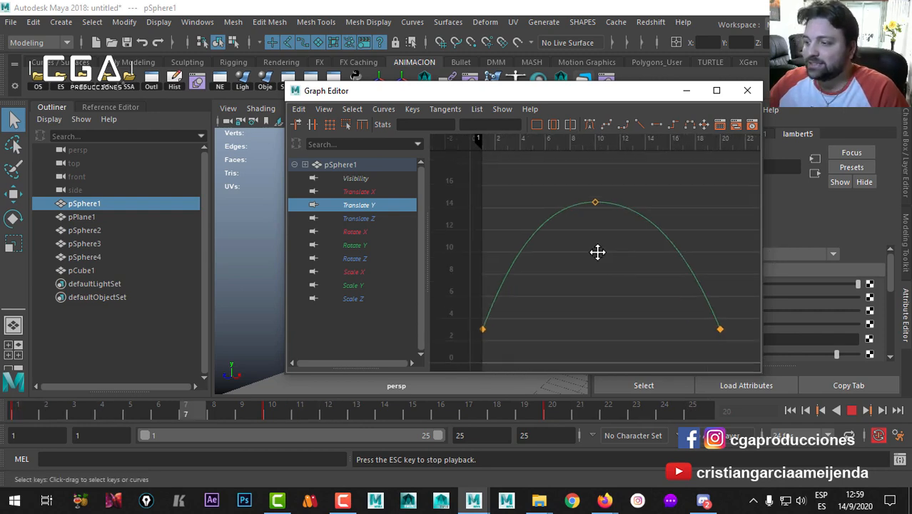
key(Escape)
drag(232, 419, 22, 420)
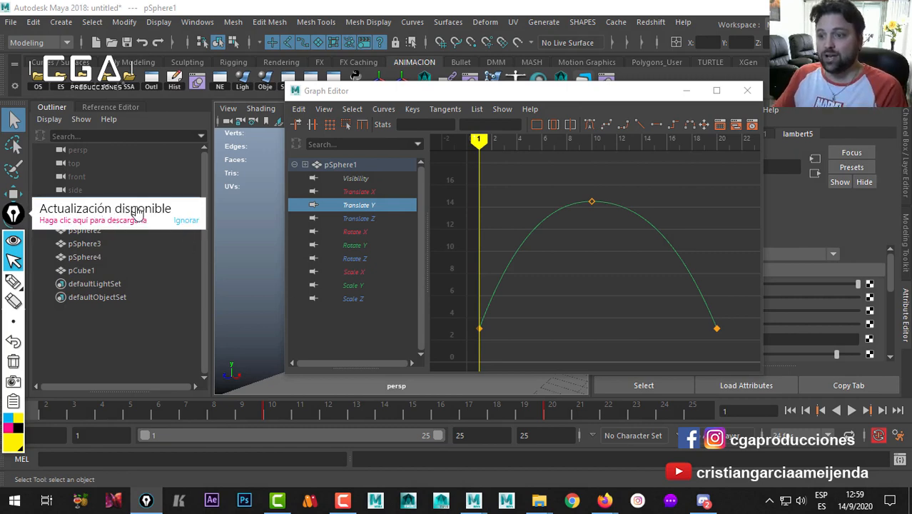
Step: Dismiss the update notice, annotate an eased curve over the Translate Y curve with the pen, and clear the annotations
click(186, 222)
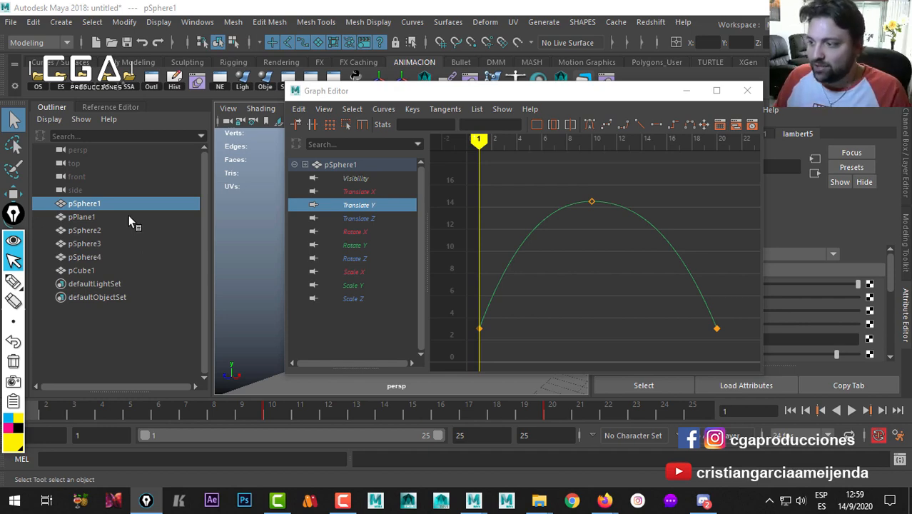
click(8, 285)
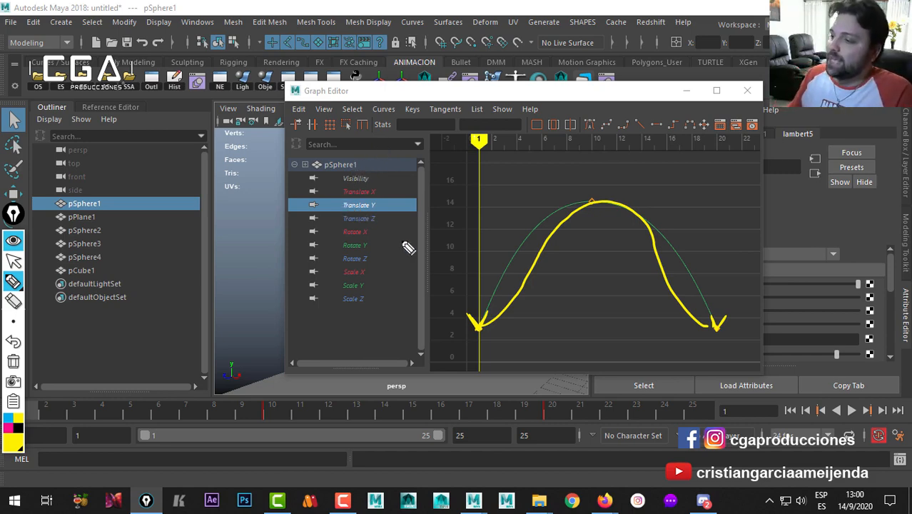
drag(498, 324, 534, 298)
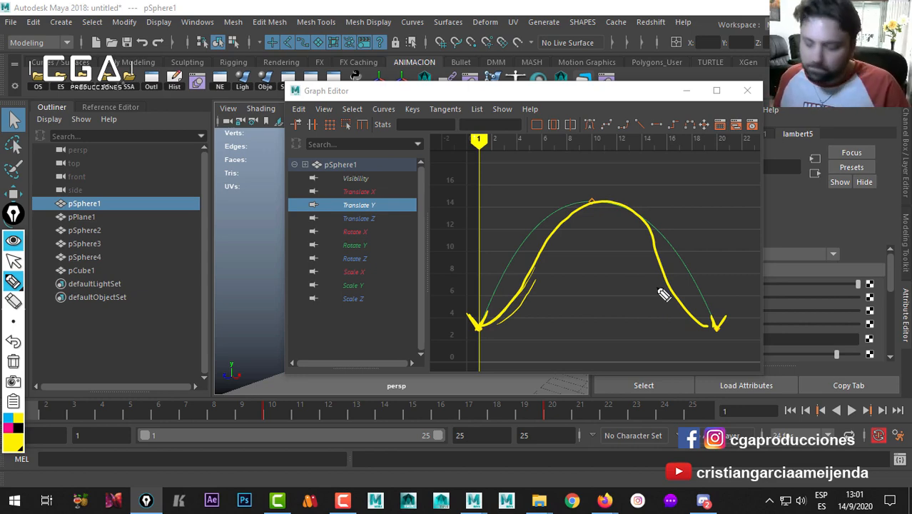
key(ctrl+shift+7)
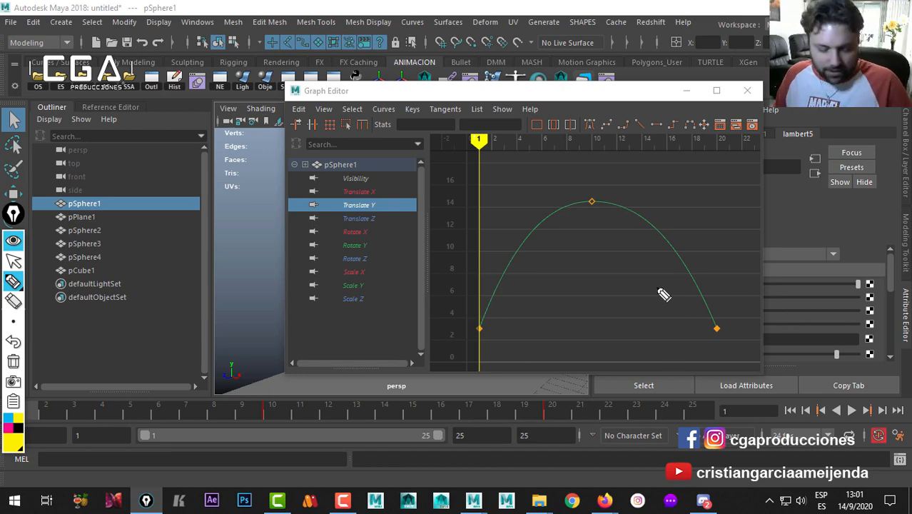
key(ctrl+shift+1)
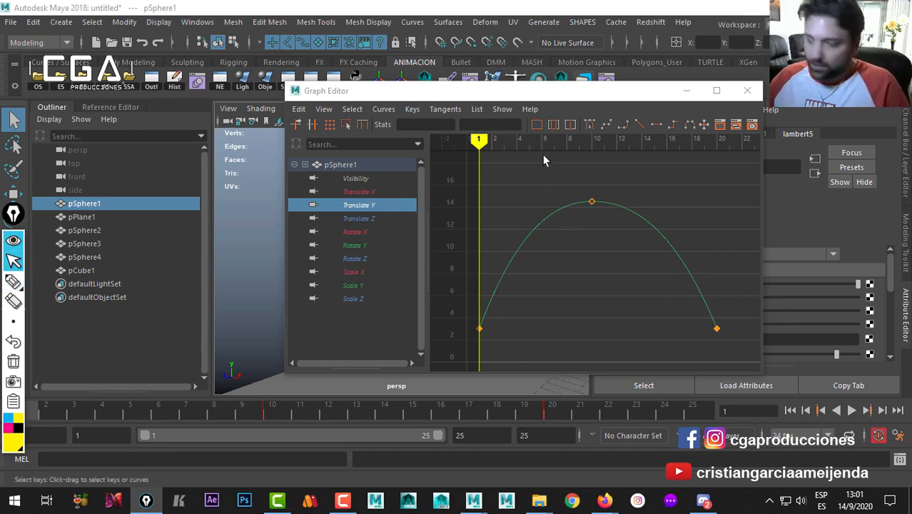
Step: Move the Graph Editor aside to uncover the orange sphere, play its bounce, and return to frame 1
drag(314, 98, 489, 101)
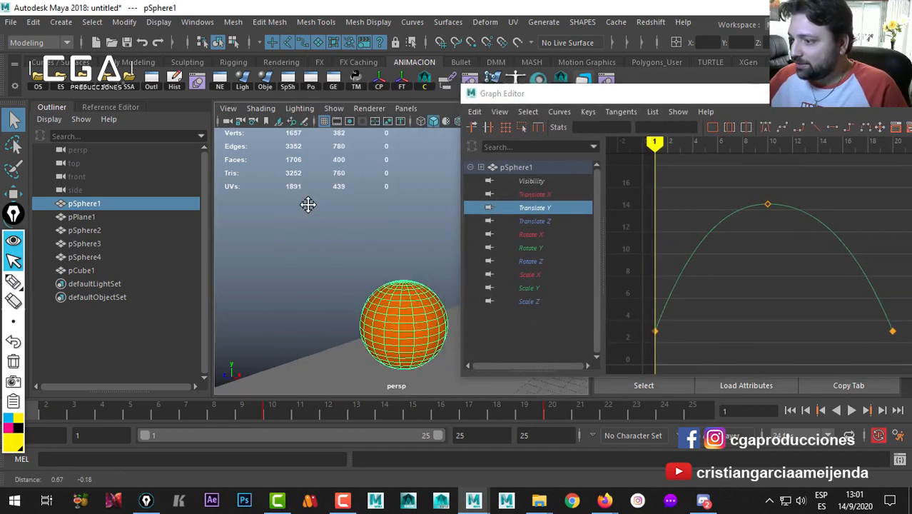
key(alt+v)
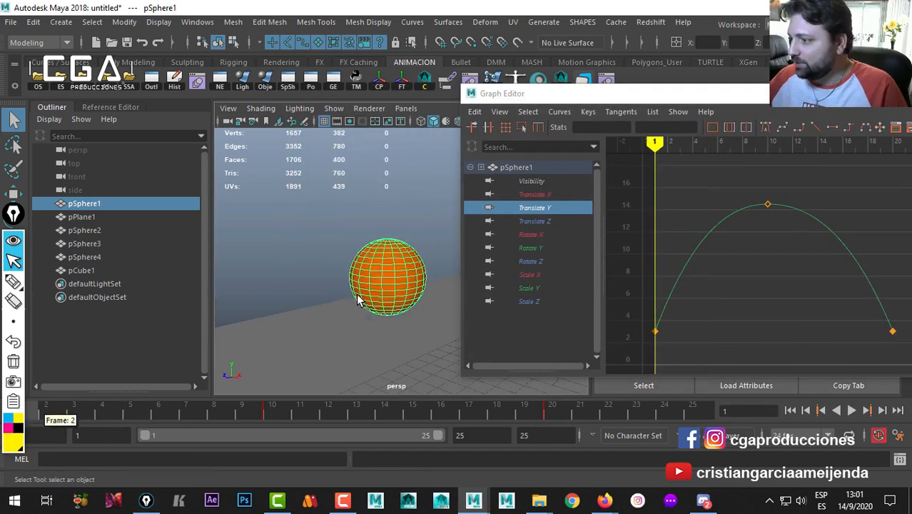
alt+middle_drag(375, 241, 355, 289)
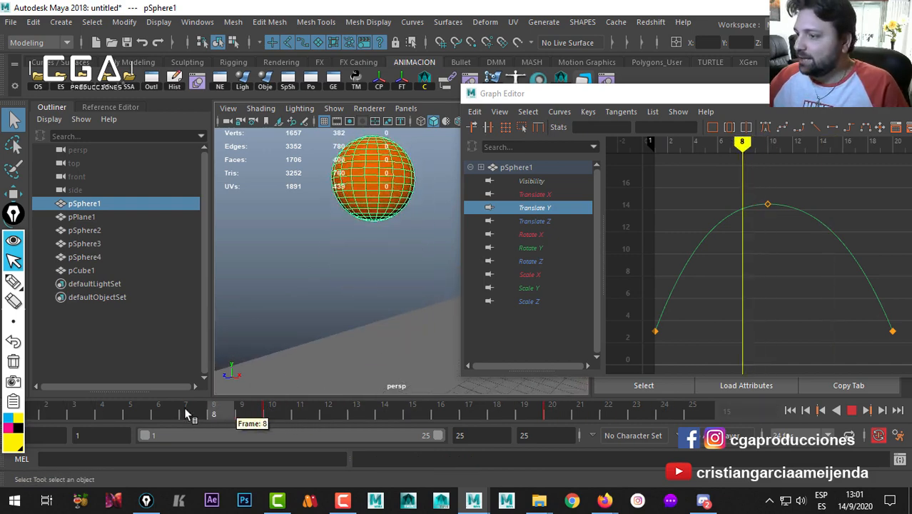
drag(302, 431, 21, 429)
alt+drag(288, 370, 312, 340)
alt+middle_drag(312, 340, 302, 335)
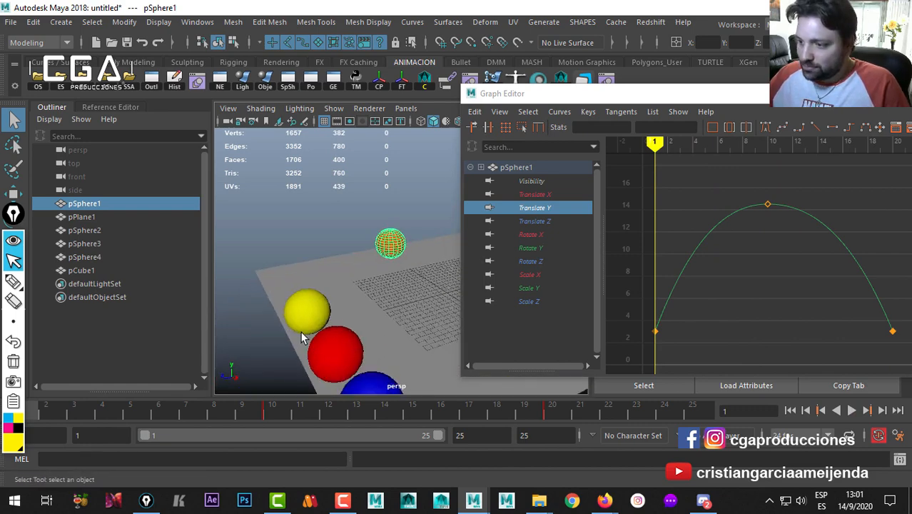
Step: Play the animation with the spheres in view, select the yellow sphere, and replay its motion
key(alt+v)
alt+right_drag(338, 332, 399, 308)
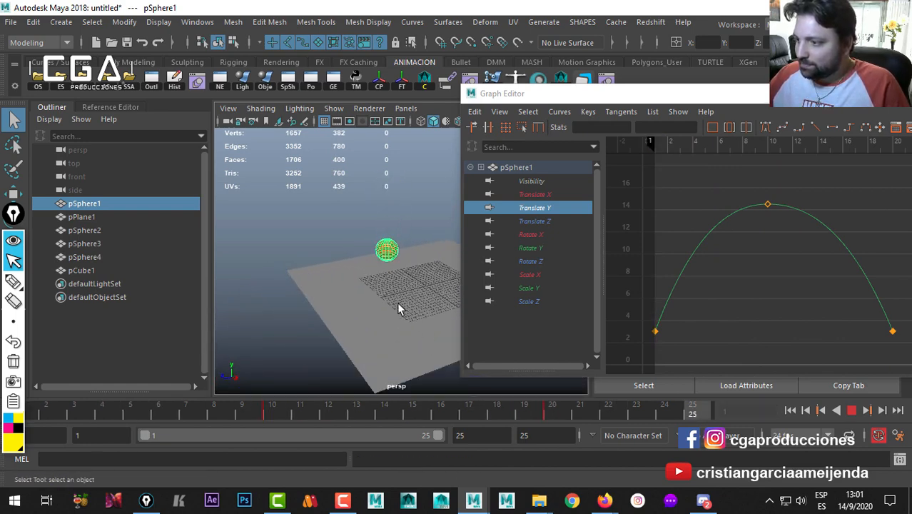
key(alt+v)
click(419, 283)
key(alt+v)
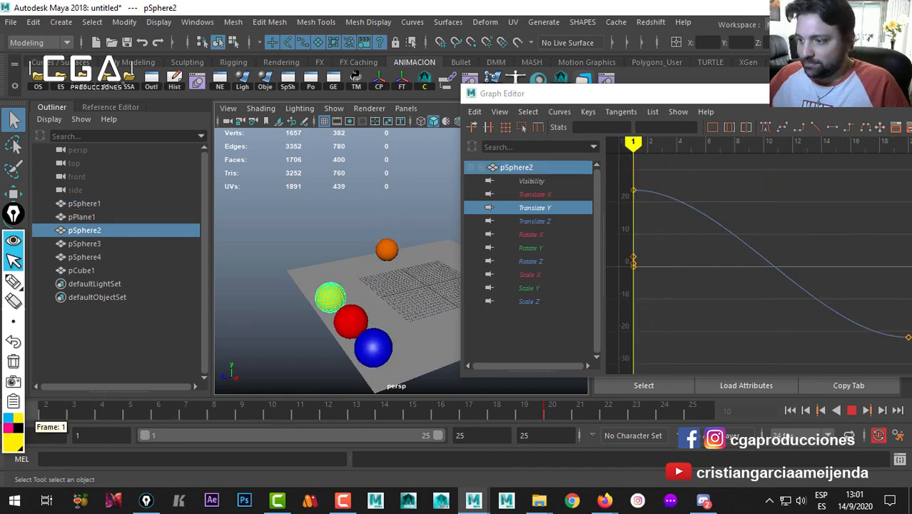
key(alt+v)
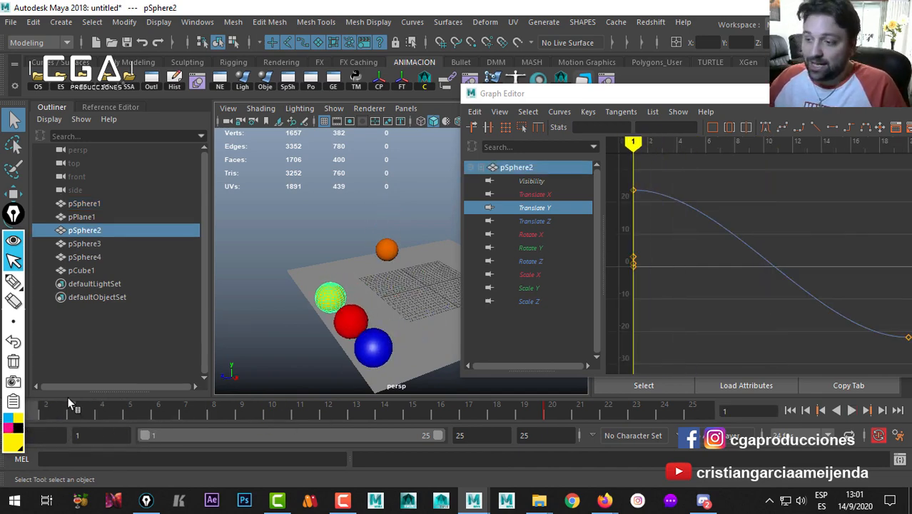
mouse_move(342, 310)
alt+mouse_down()
mouse_move(379, 312)
mouse_move(331, 320)
alt+mouse_up()
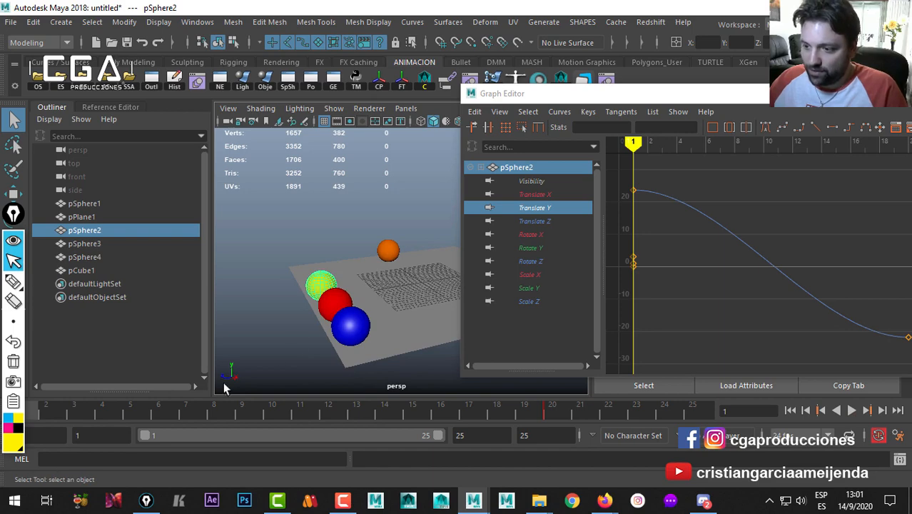
Step: Clear the Graph Editor away, display the yellow sphere's channel values, and play the animation, stopping at frame 6
drag(591, 97, 0, 215)
click(907, 150)
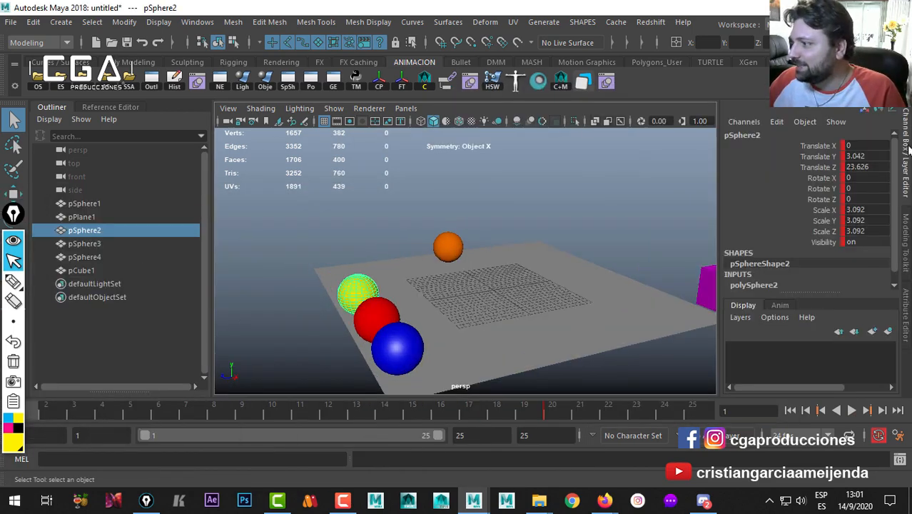
key(alt+v)
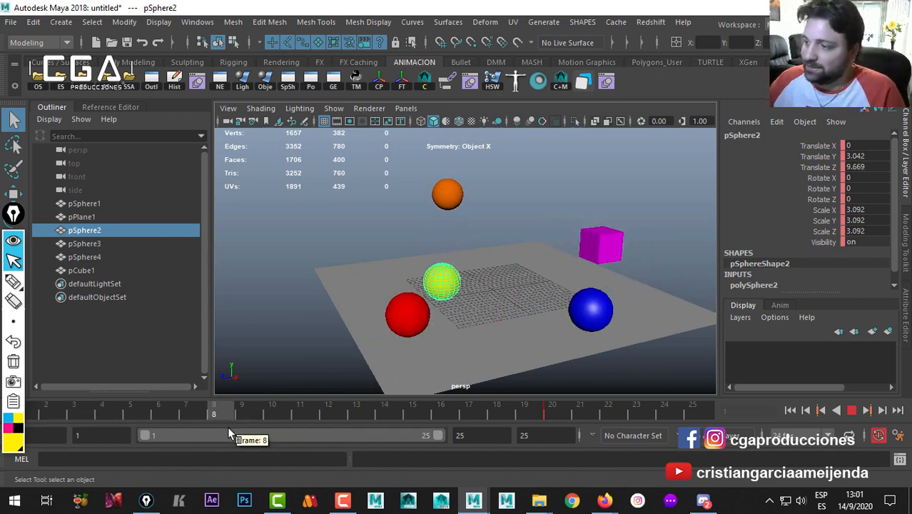
click(157, 428)
Step: Reopen the Graph Editor for the yellow sphere, reposition it, and fit its animation curves in view
click(334, 80)
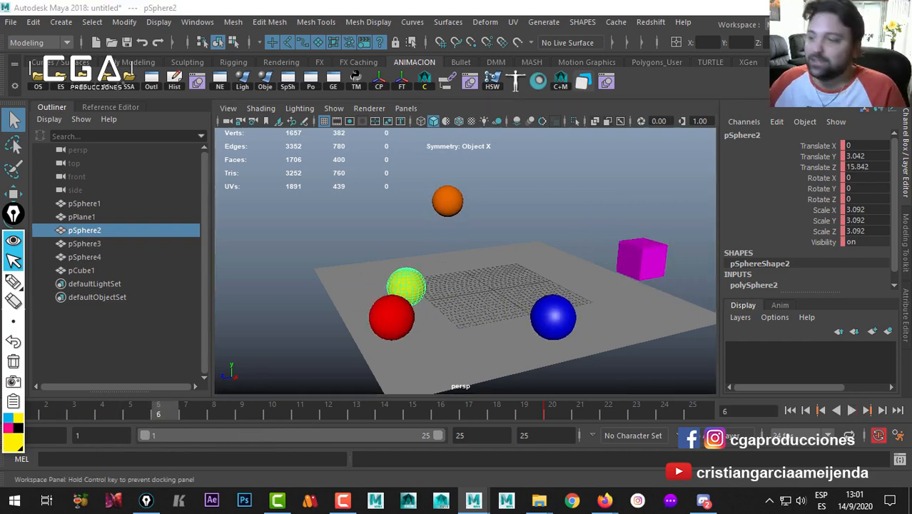
drag(313, 129, 437, 12)
alt+middle_drag(554, 194, 539, 195)
alt+right_drag(660, 209, 637, 220)
alt+middle_drag(637, 220, 654, 216)
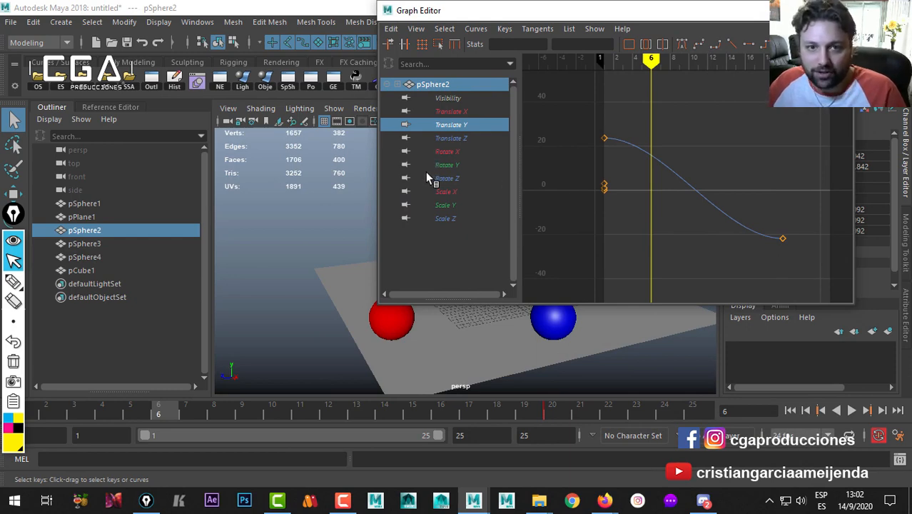
Step: Return to frame 1, show the scene from a lower angle, and play the animation through
mouse_move(95, 410)
mouse_down()
mouse_move(5, 410)
mouse_move(47, 405)
mouse_move(21, 410)
mouse_up()
alt+drag(362, 325, 322, 332)
key(alt+v)
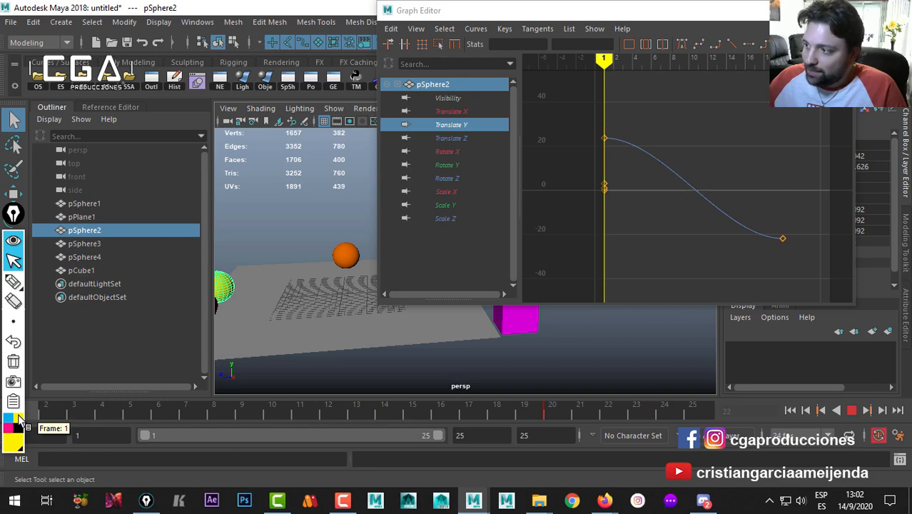
key(alt+v)
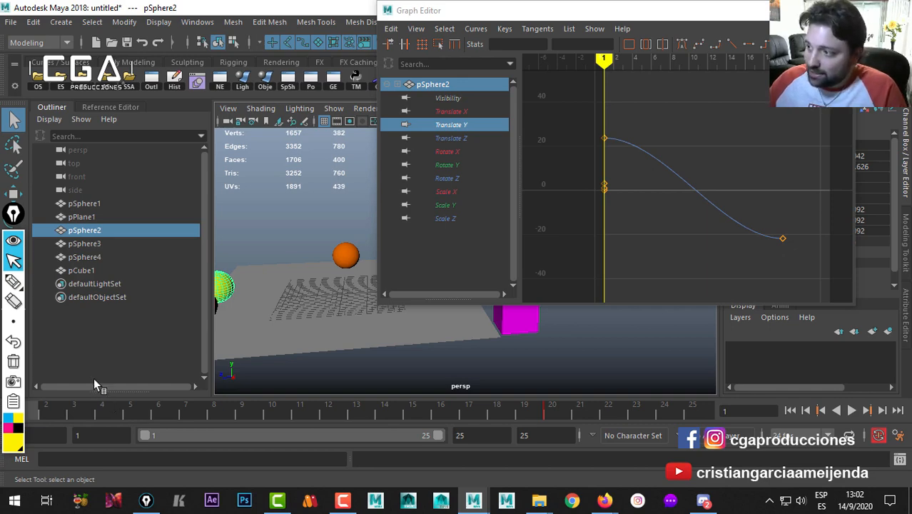
Step: Isolate and frame the yellow sphere's Translate Z curve in the Graph Editor
click(457, 139)
key(f)
scroll(699, 214, down, 1)
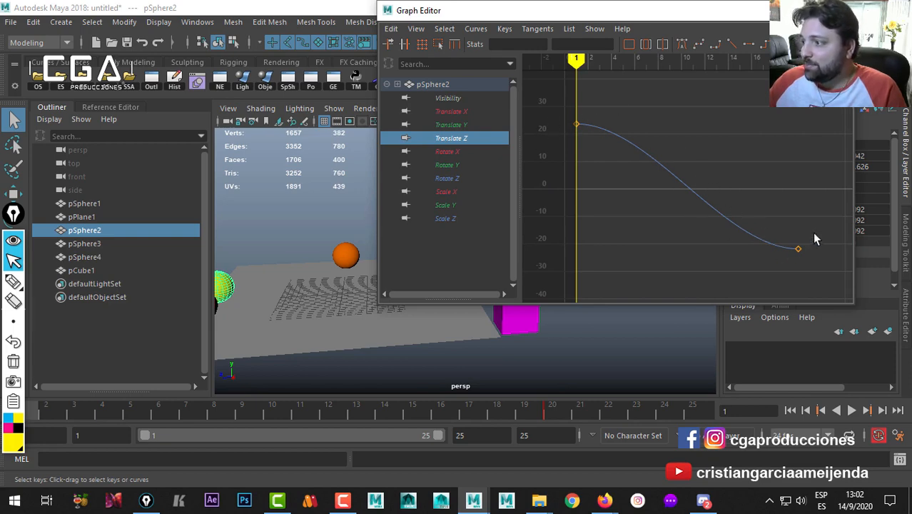
Step: Select the orange sphere and frame its Translate Y curve for comparison
click(345, 258)
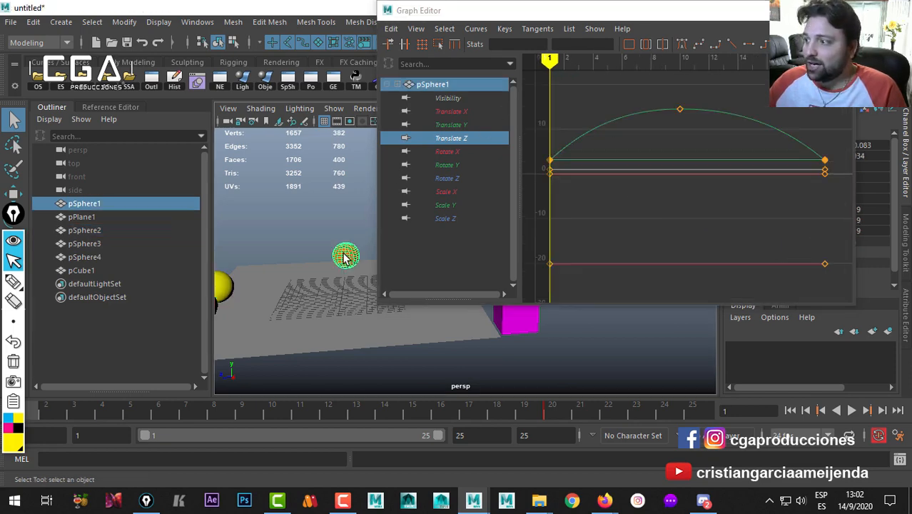
click(456, 125)
key(f)
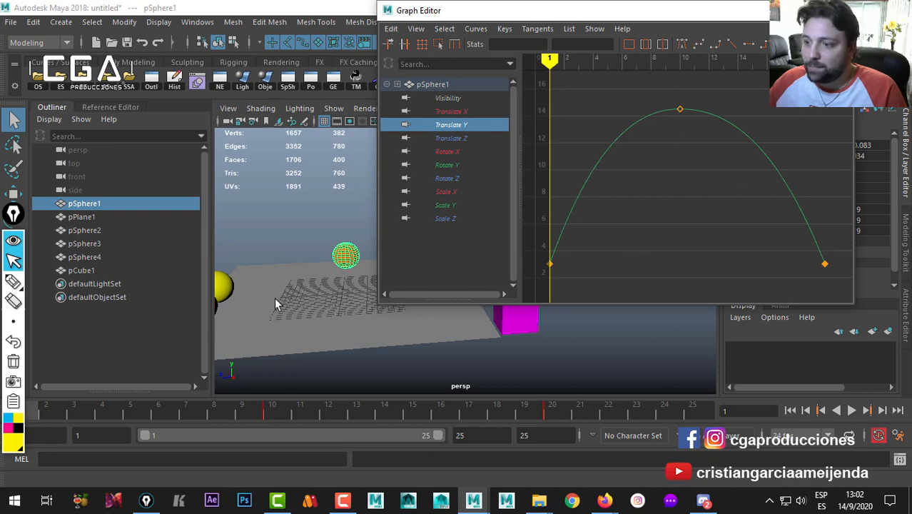
Step: Select the yellow sphere, frame its animation curves, and play its motion before returning to frame 1
click(226, 288)
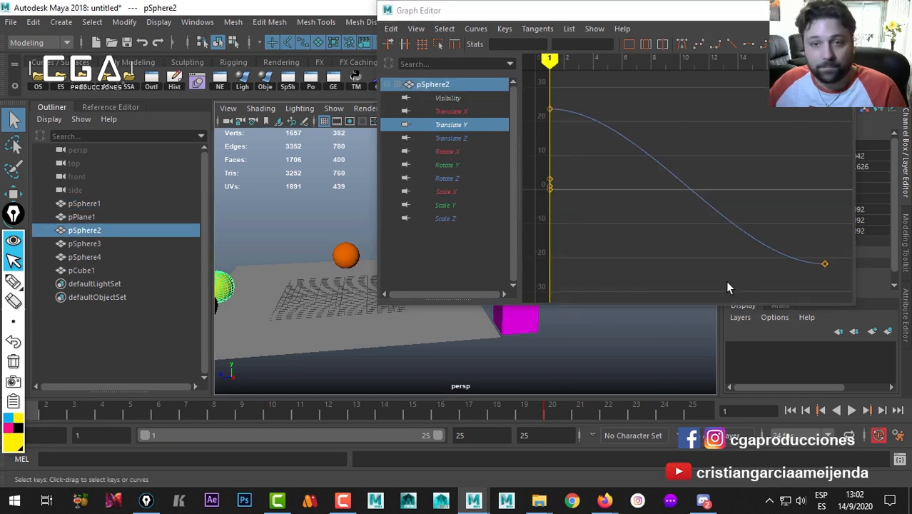
key(f)
key(alt+v)
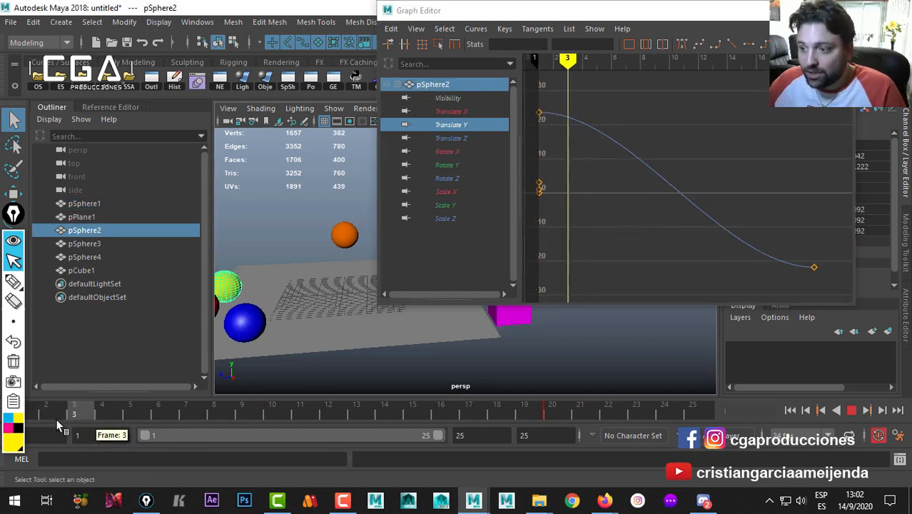
key(alt+v)
Step: Shrink the Graph Editor window and frame all the spheres and the cube in the perspective view
drag(377, 303, 497, 209)
alt+middle_drag(503, 297, 461, 303)
alt+right_drag(460, 303, 465, 310)
alt+middle_drag(464, 310, 549, 307)
alt+right_drag(500, 303, 444, 296)
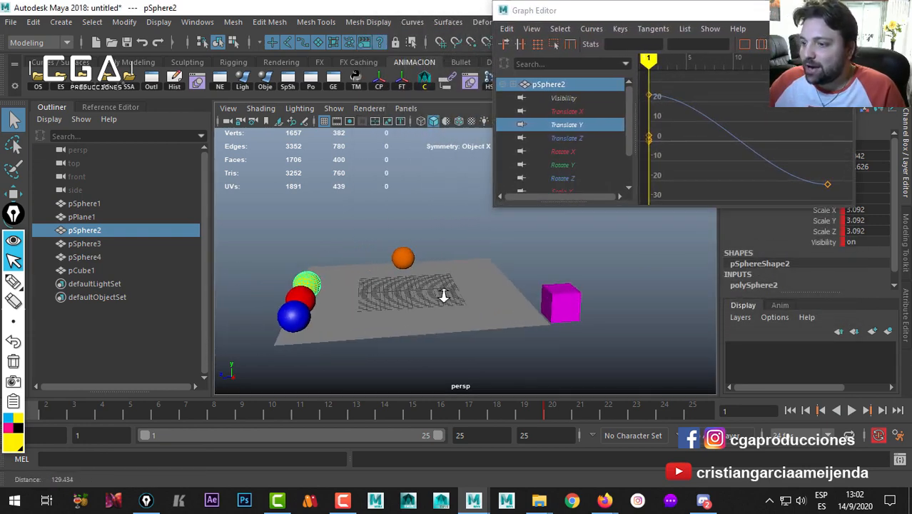
Step: Play the spheres' and cube's animation in the perspective view, and stop it to check the yellow sphere's motion
alt+drag(444, 296, 430, 289)
alt+right_drag(429, 289, 439, 294)
key(alt+v)
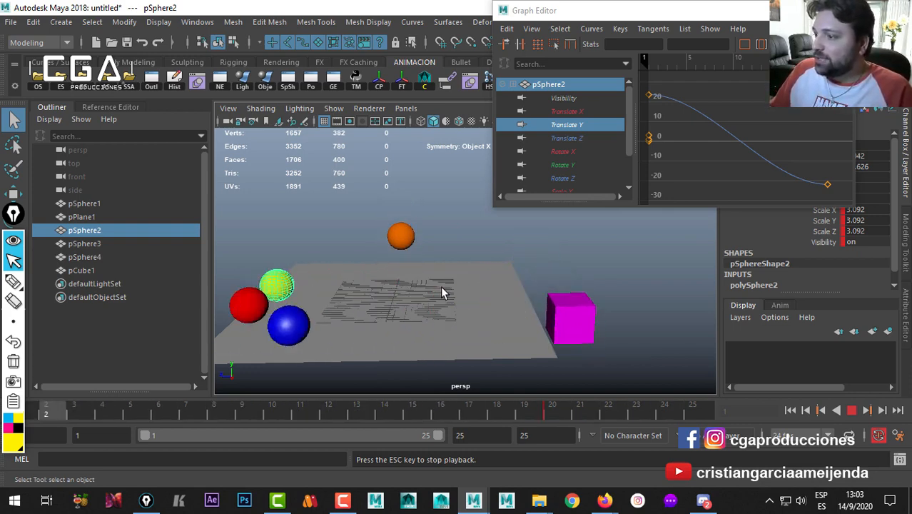
key(Escape)
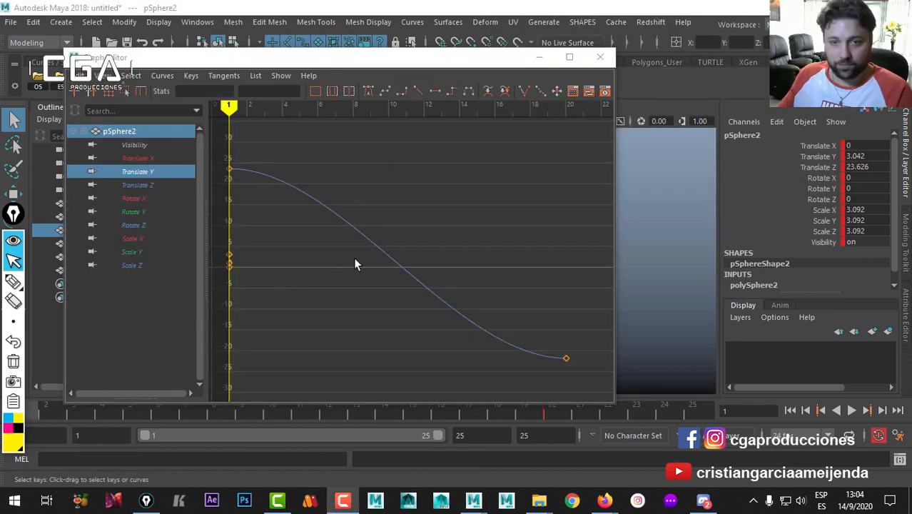
Step: Annotate the Graph Editor's time axis with a horizontal line from the first key, the word "Tiempo" and frame tick marks
scroll(415, 253, down, 5)
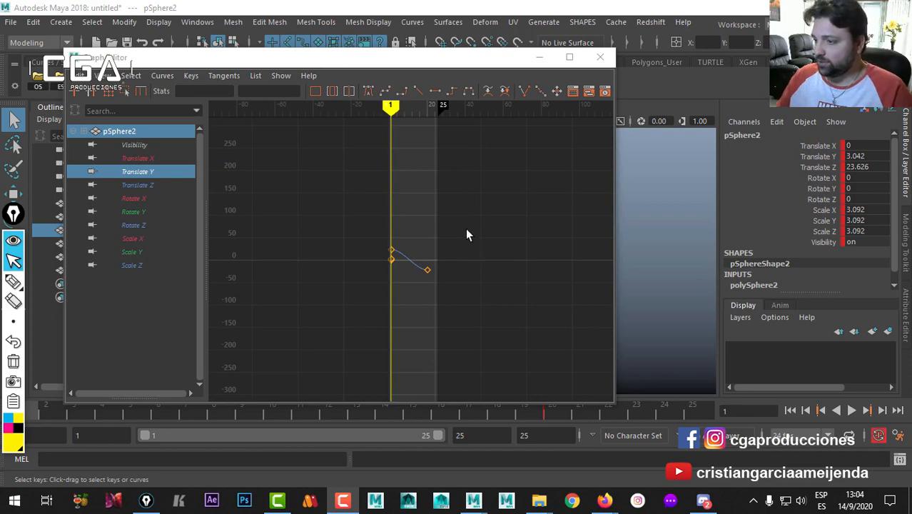
scroll(400, 164, up, 5)
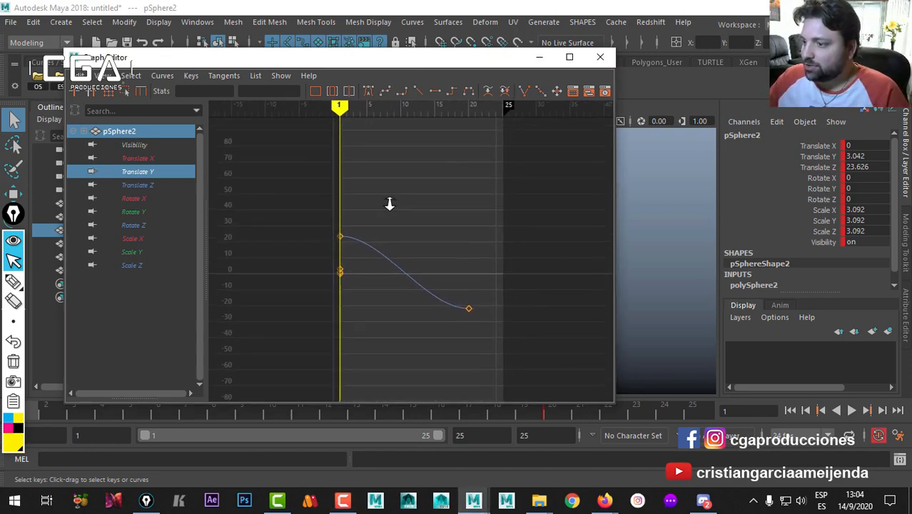
scroll(396, 206, up, 2)
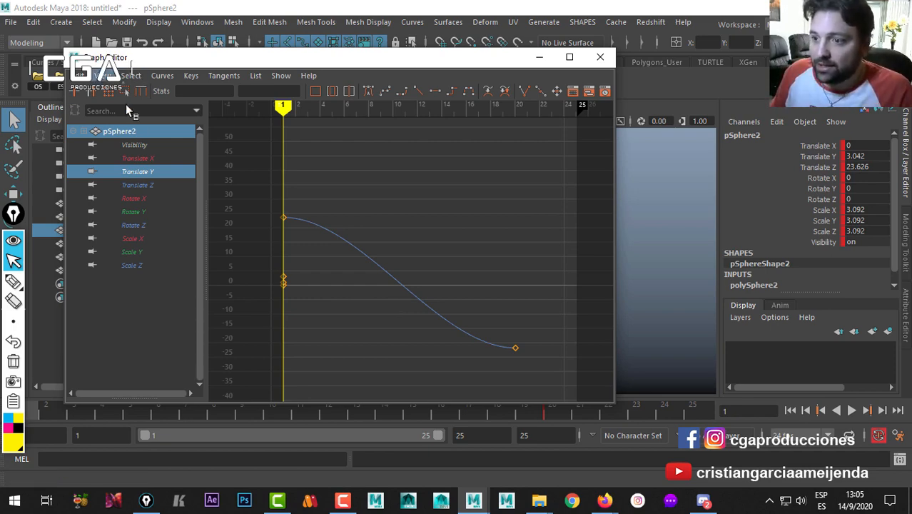
click(13, 281)
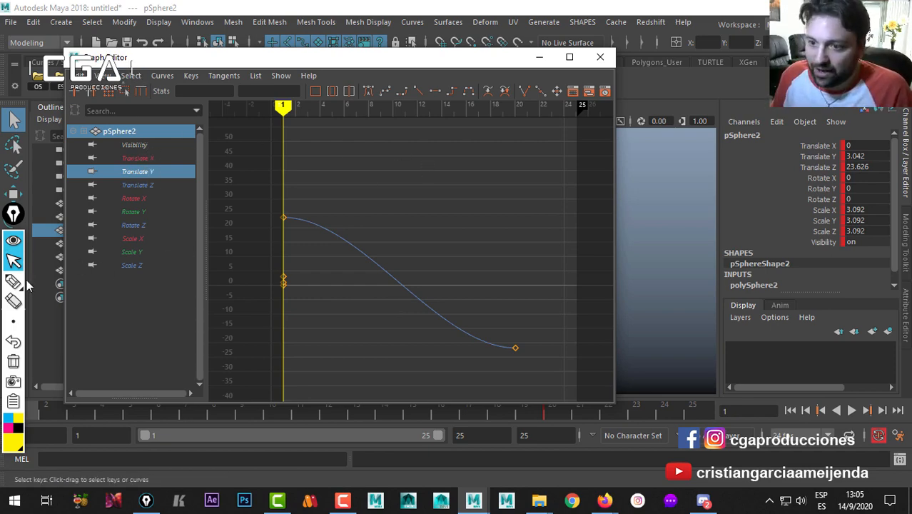
drag(284, 218, 500, 217)
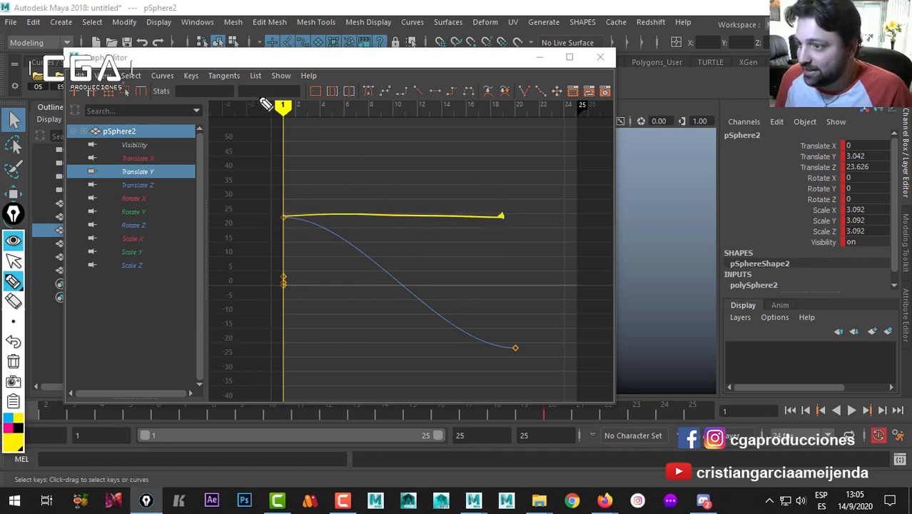
mouse_move(309, 82)
mouse_down()
mouse_move(305, 100)
mouse_move(325, 78)
mouse_up()
mouse_move(325, 88)
mouse_down()
mouse_move(324, 97)
mouse_move(336, 87)
mouse_move(350, 95)
mouse_up()
mouse_move(355, 88)
mouse_down()
mouse_move(390, 93)
mouse_move(402, 82)
mouse_up()
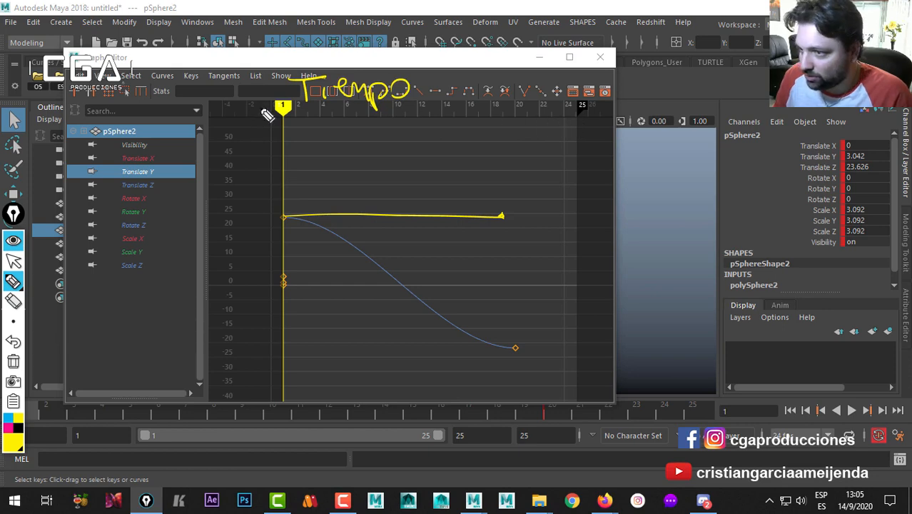
mouse_move(269, 115)
mouse_down()
mouse_move(273, 102)
mouse_move(323, 117)
mouse_move(385, 118)
mouse_up()
drag(486, 107, 482, 117)
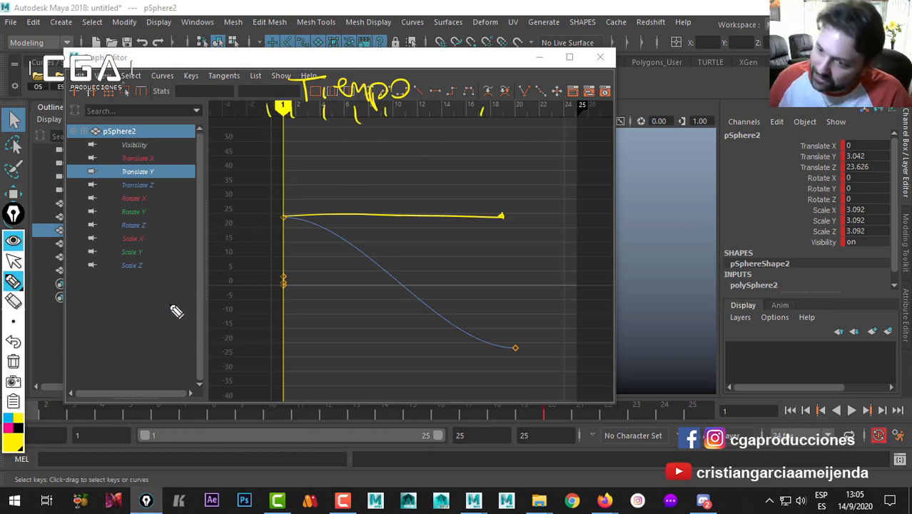
Step: Write "Espacio" vertically beside the value axis and mark the curve's first and last keys with dots
drag(147, 329, 169, 331)
mouse_move(154, 326)
mouse_down()
mouse_move(156, 336)
mouse_move(148, 318)
mouse_up()
mouse_move(149, 307)
mouse_down()
mouse_move(170, 308)
mouse_move(179, 230)
mouse_up()
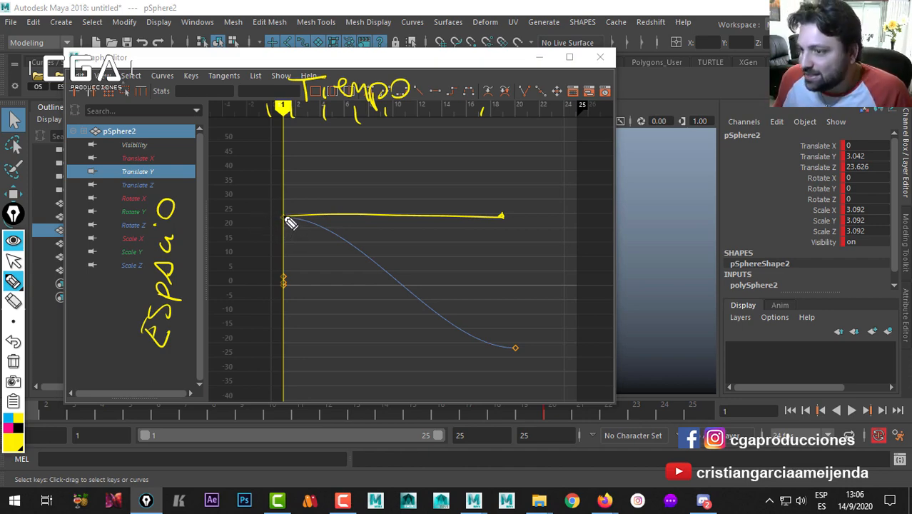
click(515, 347)
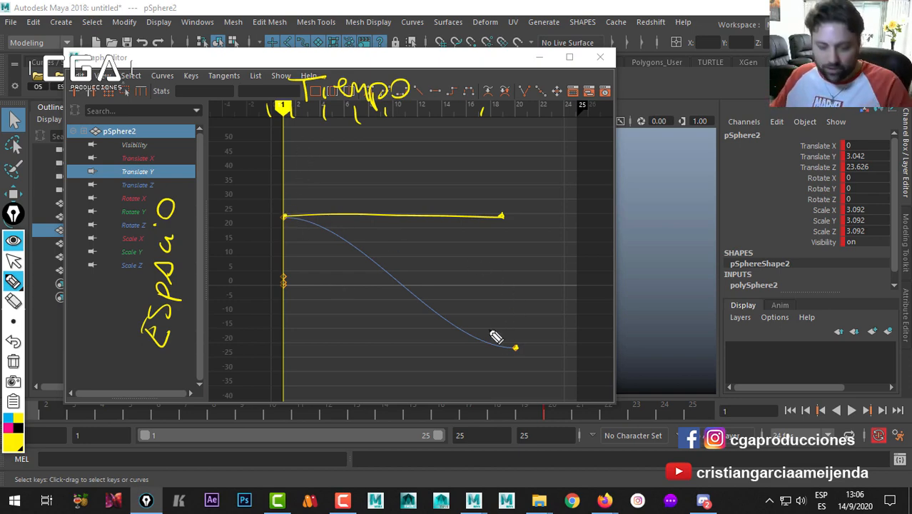
Step: Clear all the drawn annotations and frame the yellow sphere's movement curve larger in the Graph Editor
key(ctrl+shift+7)
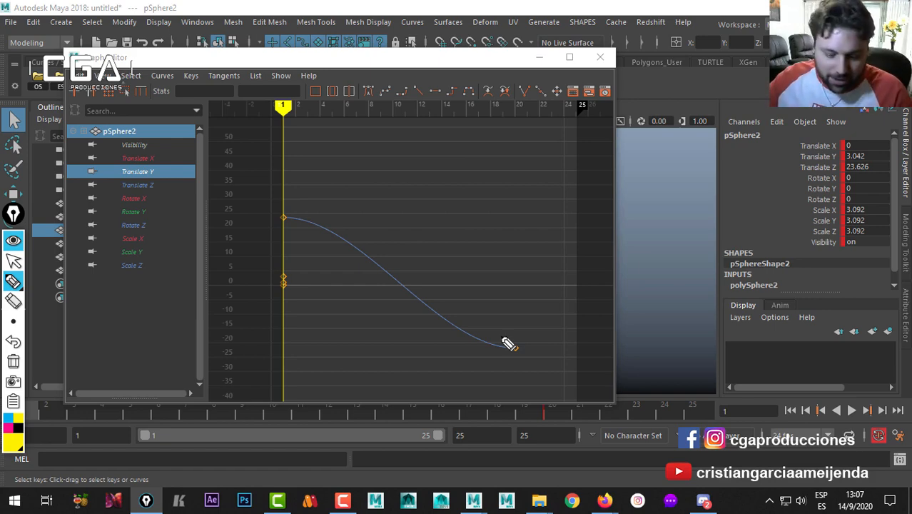
key(q)
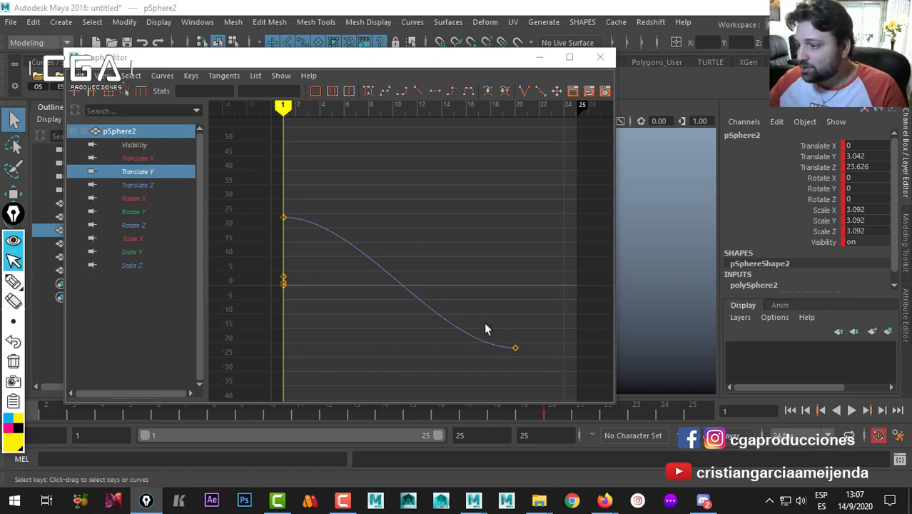
mouse_move(464, 298)
alt+middle_down()
mouse_move(454, 266)
mouse_move(512, 307)
mouse_move(492, 303)
alt+middle_up()
scroll(457, 287, up, 3)
scroll(508, 306, down, 3)
scroll(494, 303, up, 2)
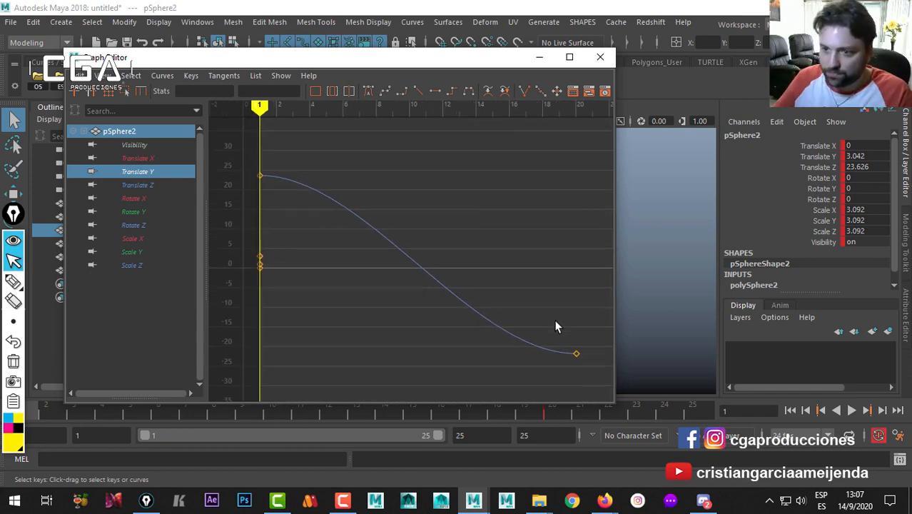
Step: Label and circle the curve's first key as A and last key as B, and mark intermediate points on the curve
click(12, 280)
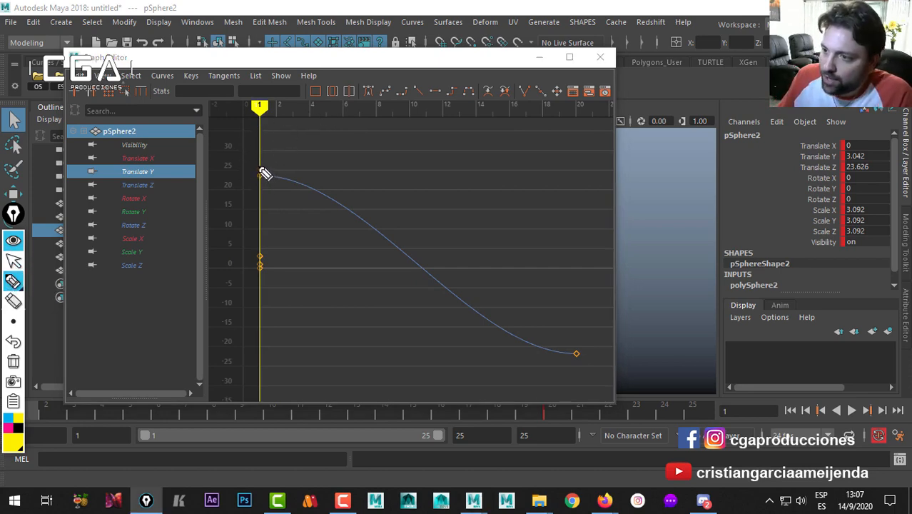
drag(254, 172, 269, 171)
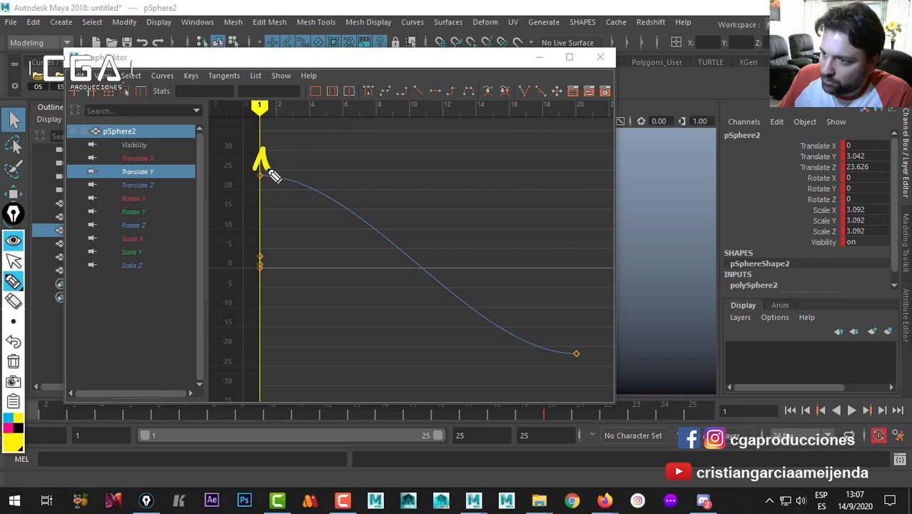
click(16, 282)
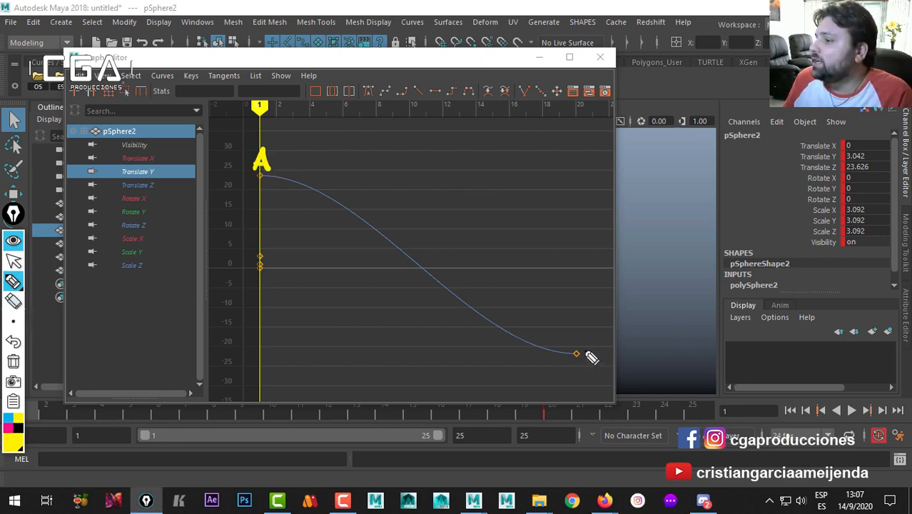
drag(585, 345, 589, 363)
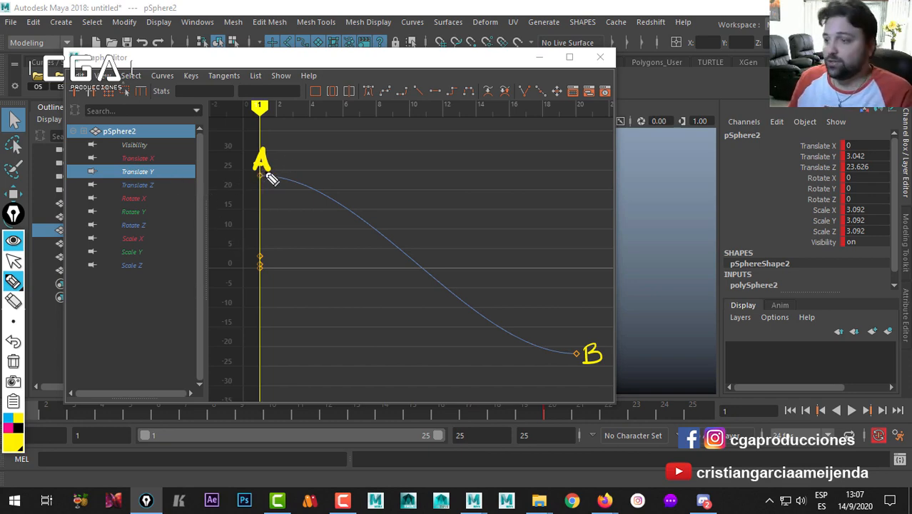
mouse_move(268, 174)
mouse_down()
mouse_move(265, 183)
mouse_move(255, 173)
mouse_move(275, 176)
mouse_up()
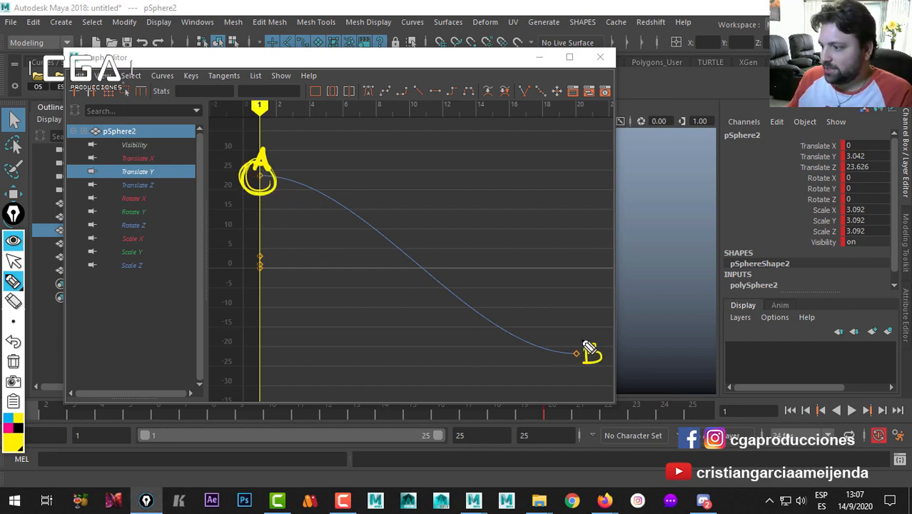
mouse_move(589, 349)
mouse_down()
mouse_move(562, 363)
mouse_move(584, 344)
mouse_up()
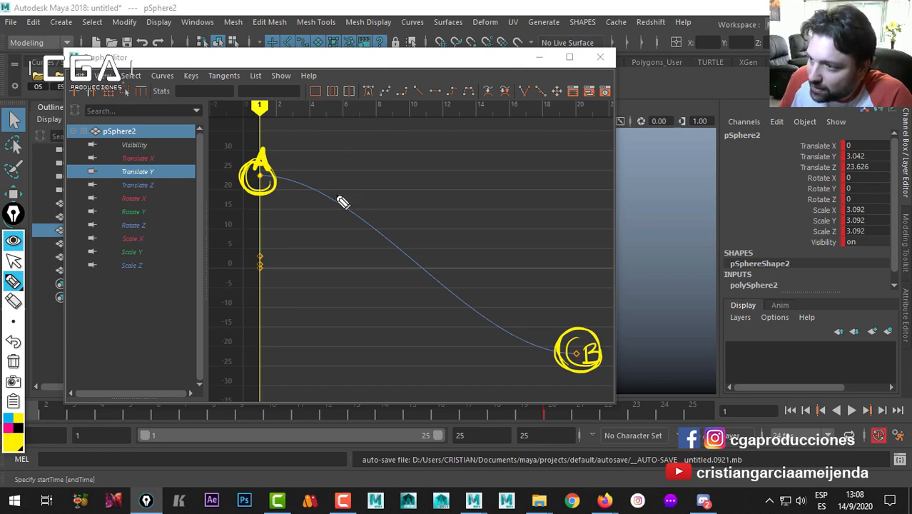
click(336, 199)
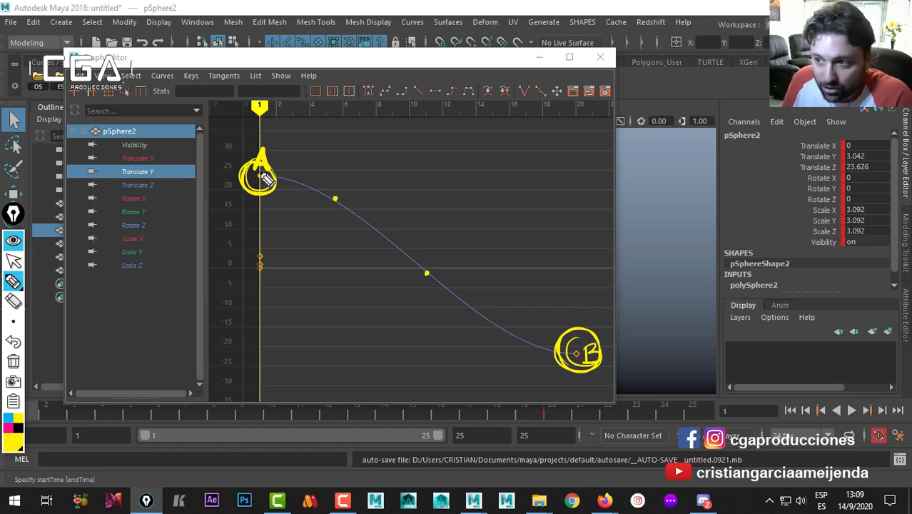
drag(264, 179, 532, 189)
key(ctrl)
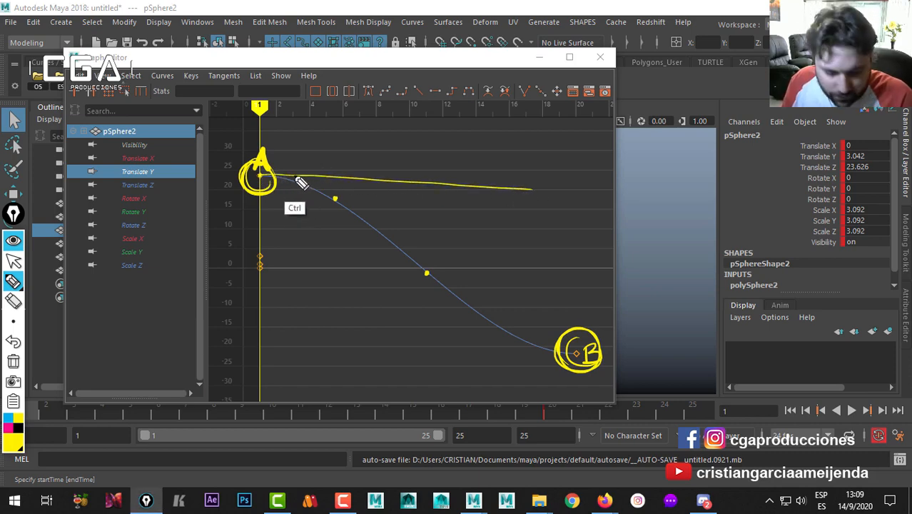
key(ctrl+shift+7)
key(ctrl+shift+6)
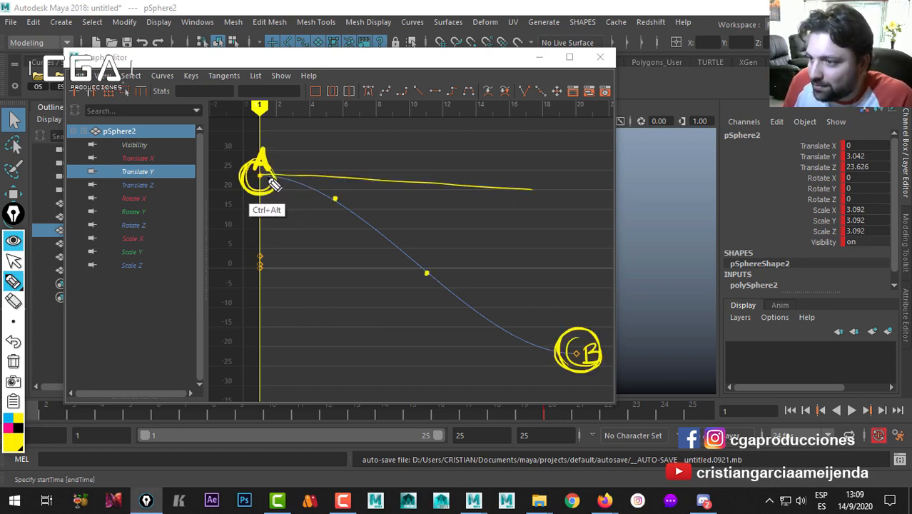
key(ctrl+shift+6)
Step: Draw a horizontal reference line from A and vertical lines from it toward the marked points along the curve
drag(261, 174, 529, 177)
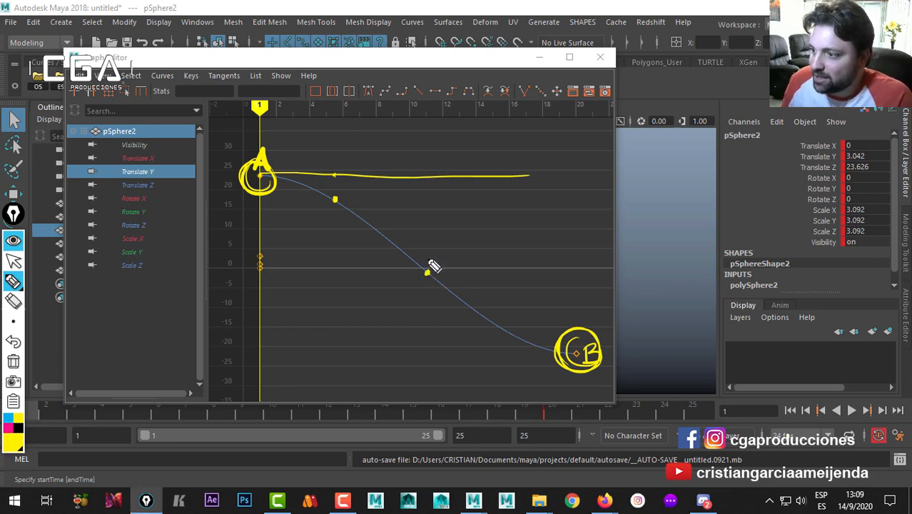
drag(428, 251, 424, 175)
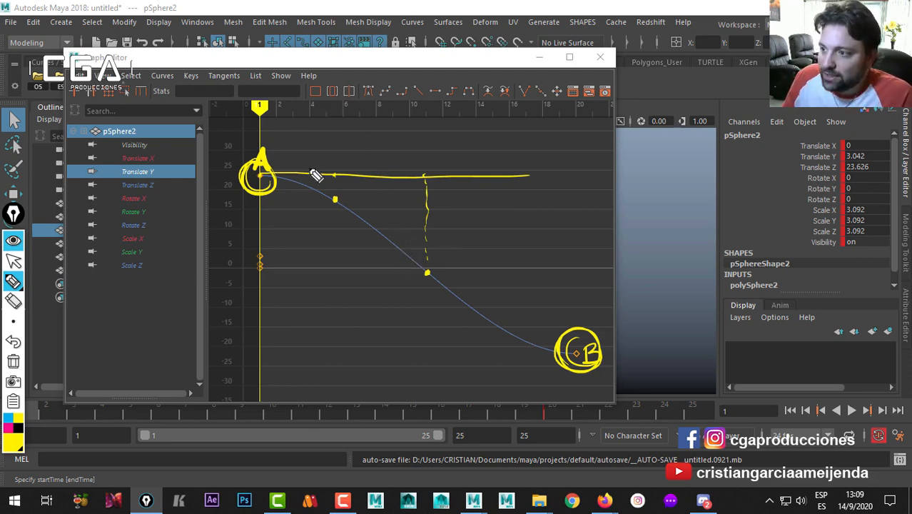
drag(335, 200, 334, 176)
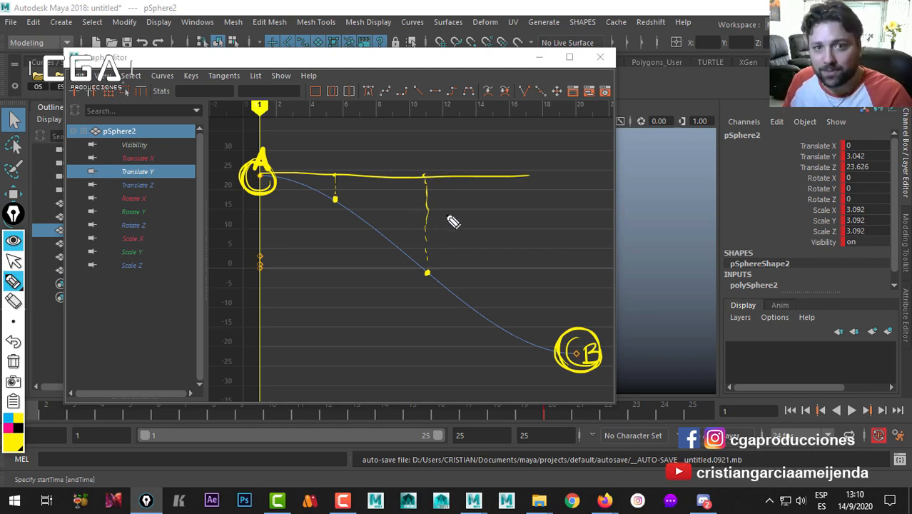
drag(510, 171, 506, 289)
click(504, 329)
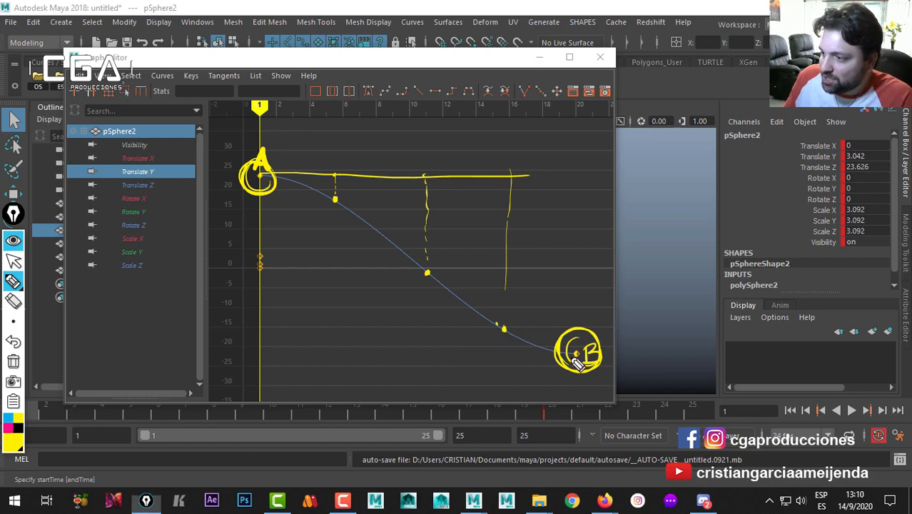
Step: Bracket the final stretch before B and trace the curve's flattened sections near A and B
drag(497, 358, 578, 357)
drag(497, 360, 498, 347)
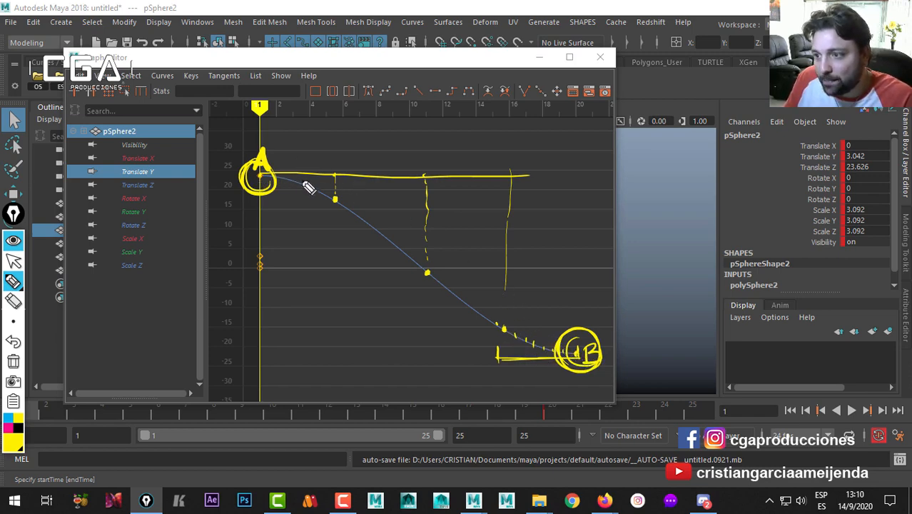
drag(269, 177, 322, 196)
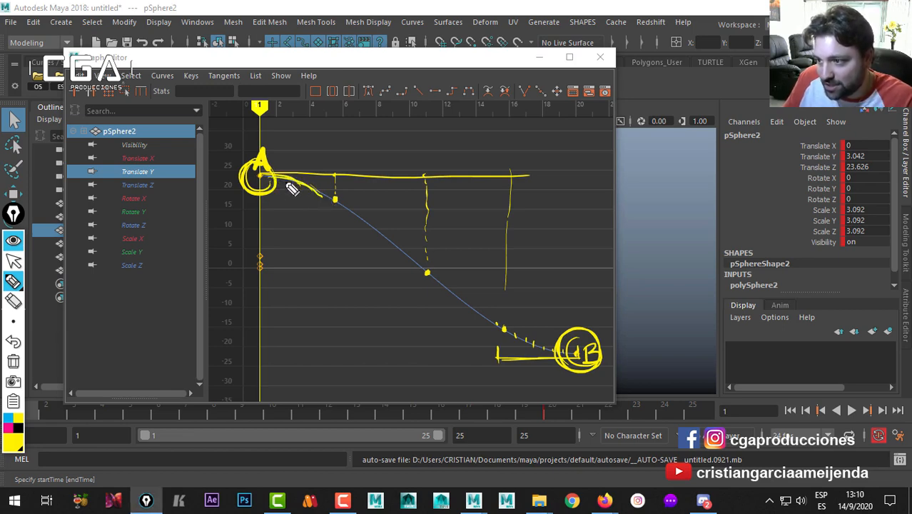
drag(504, 329, 555, 351)
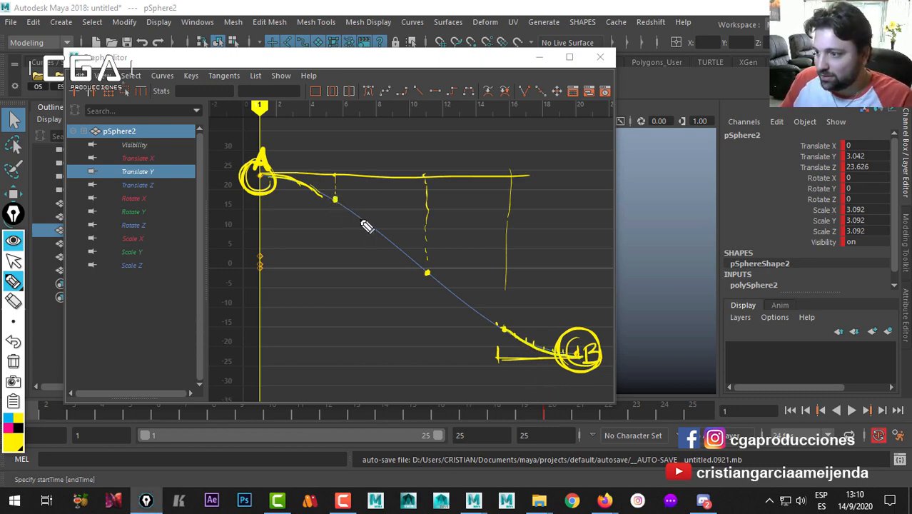
Step: Bracket the curve's steep middle section and outline the start, middle and end segments beneath the curve
mouse_move(349, 219)
mouse_down()
mouse_move(421, 292)
mouse_move(448, 301)
mouse_up()
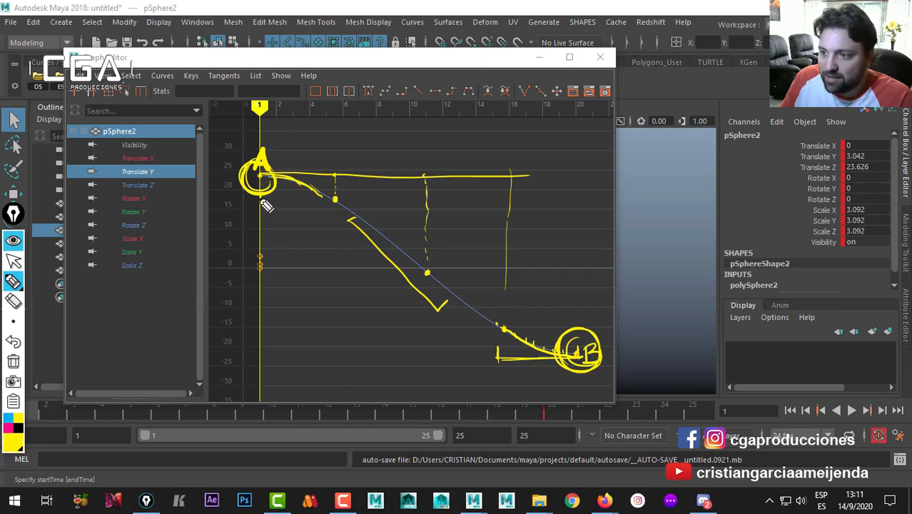
mouse_move(260, 203)
mouse_down()
mouse_move(303, 217)
mouse_move(397, 370)
mouse_up()
drag(311, 236, 331, 222)
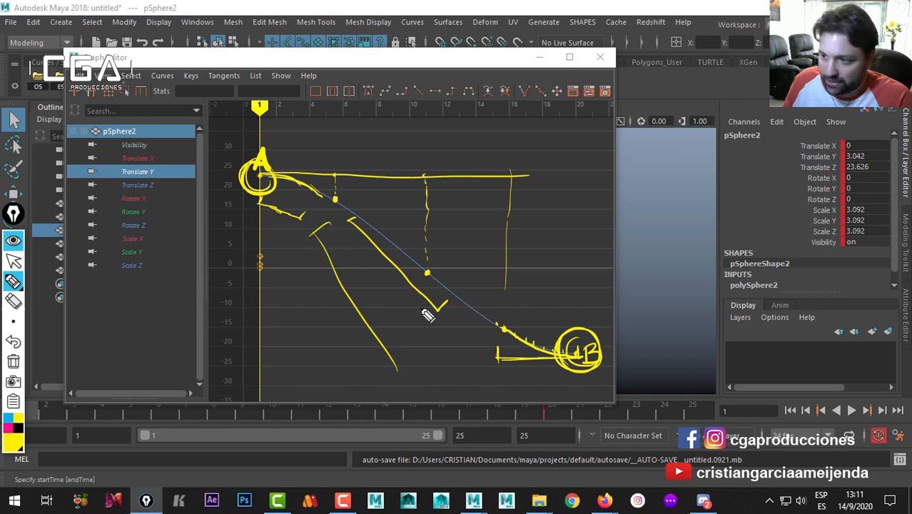
drag(393, 360, 423, 338)
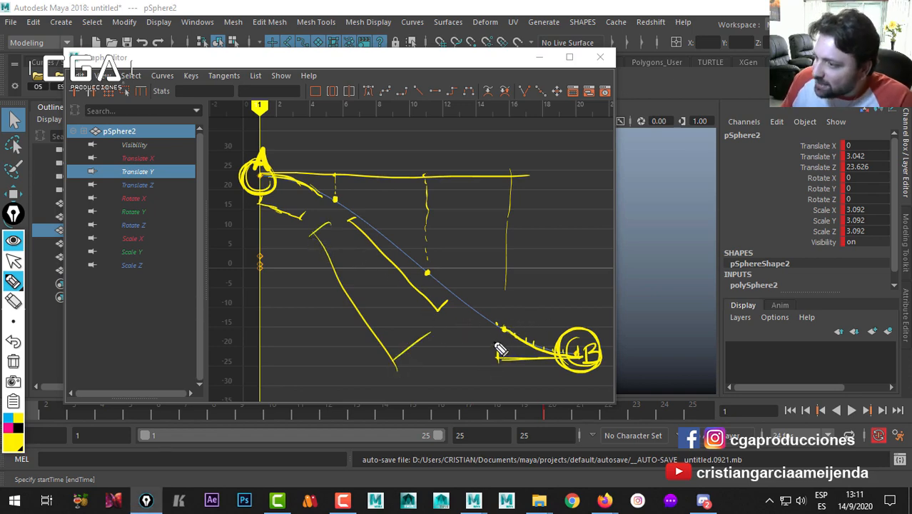
drag(497, 345, 569, 363)
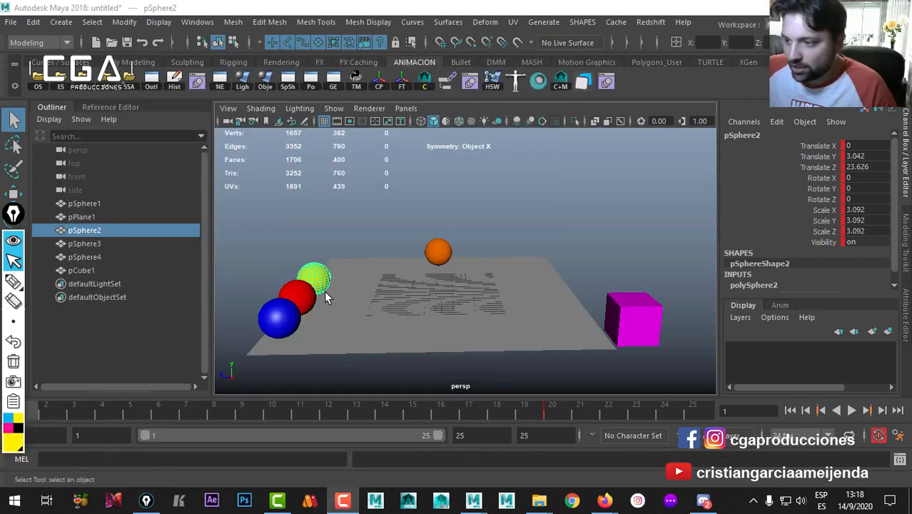
Step: Select the red sphere and play the animation to compare its motion with the other spheres
click(309, 296)
key(alt+v)
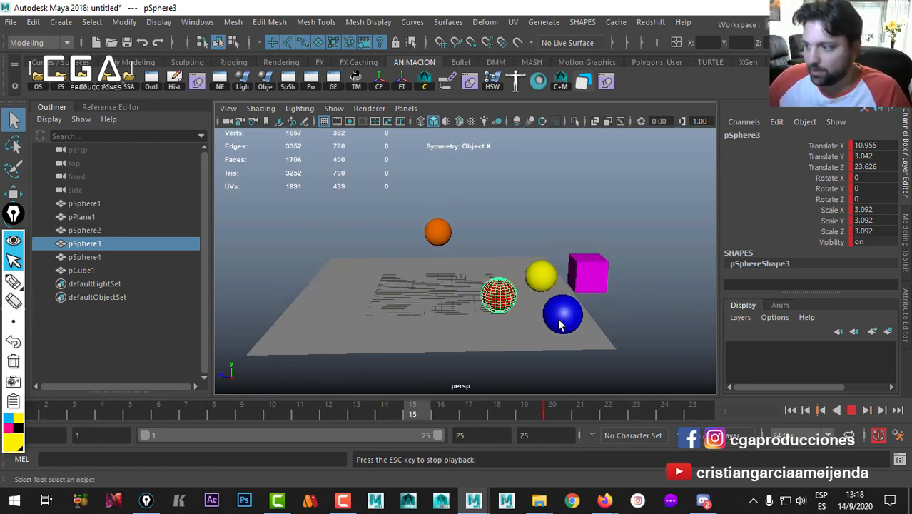
alt+middle_drag(447, 287, 477, 305)
scroll(468, 310, up, 2)
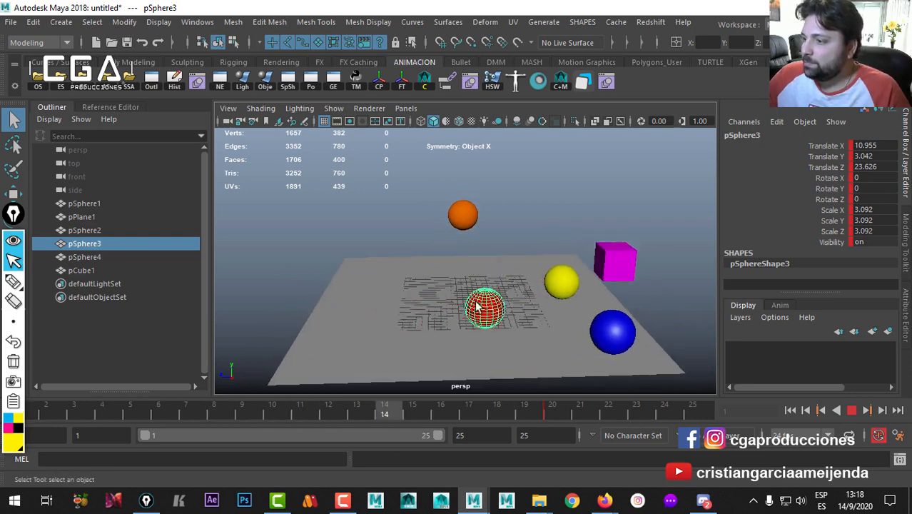
scroll(484, 307, up, 1)
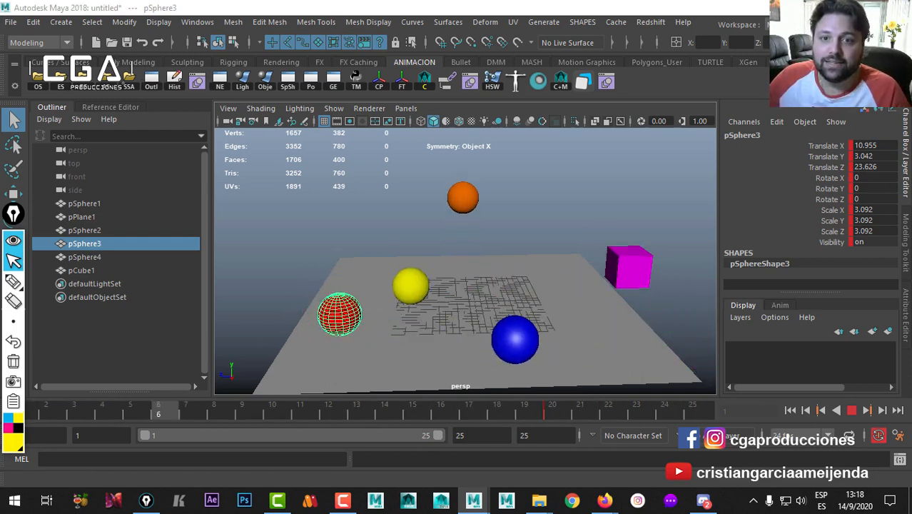
Step: Bring the red sphere's Graph Editor curve into view and label its first key A and last key B
drag(0, 58, 434, 69)
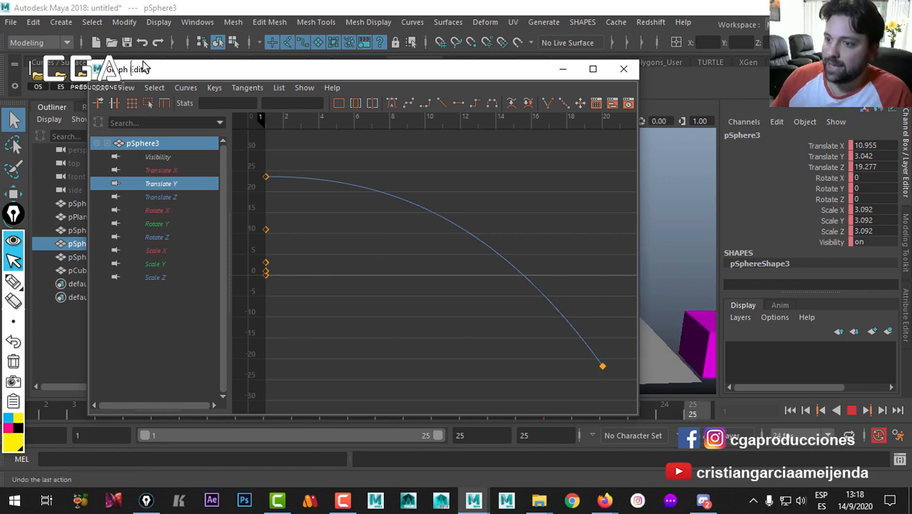
click(14, 280)
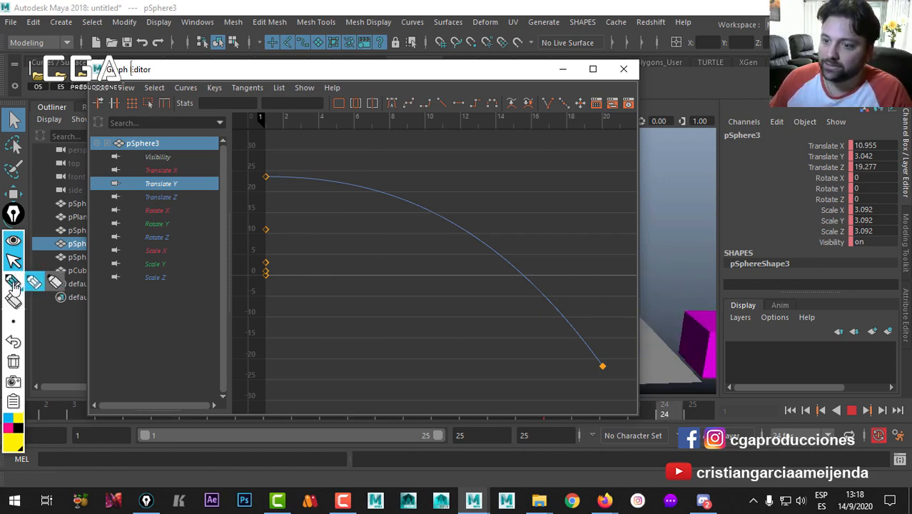
click(269, 177)
drag(260, 162, 272, 161)
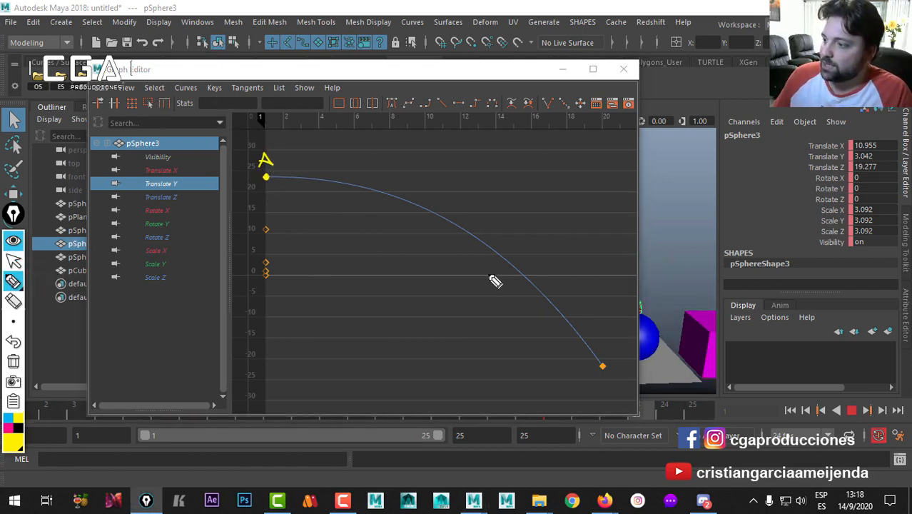
drag(616, 358, 615, 372)
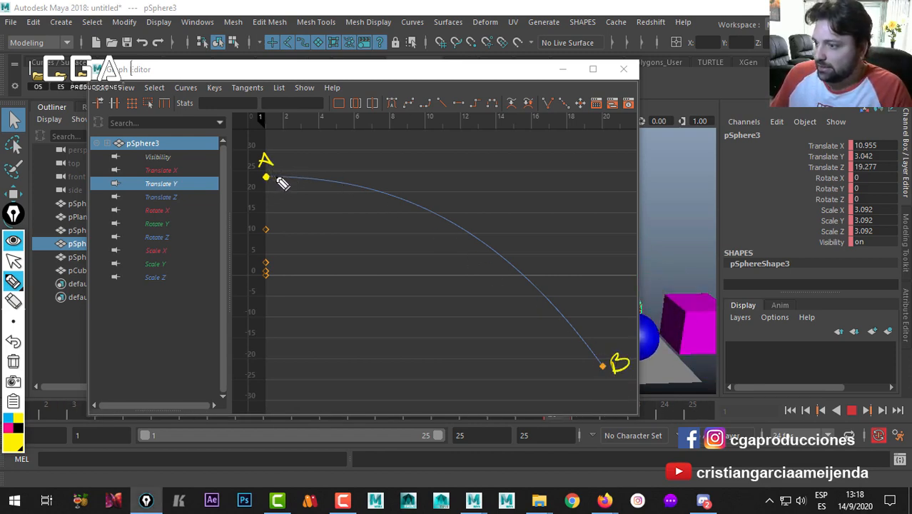
Step: Draw vertical tick marks on the curve at A, near frame 8 and around frame 10
drag(385, 183, 387, 200)
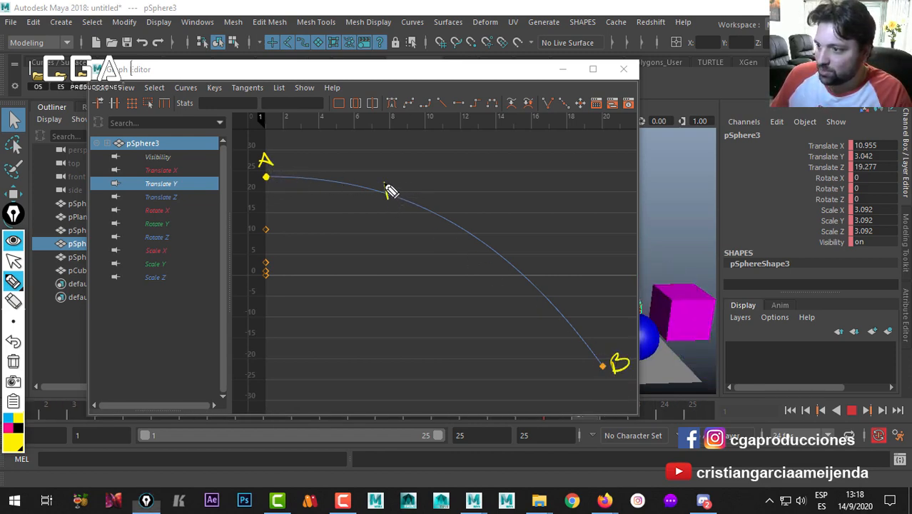
drag(265, 171, 266, 188)
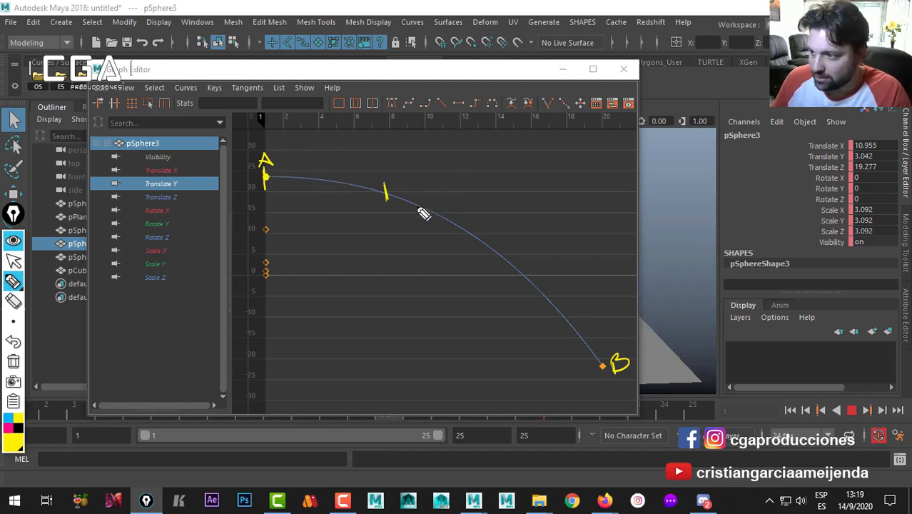
drag(422, 202, 422, 214)
drag(425, 201, 425, 213)
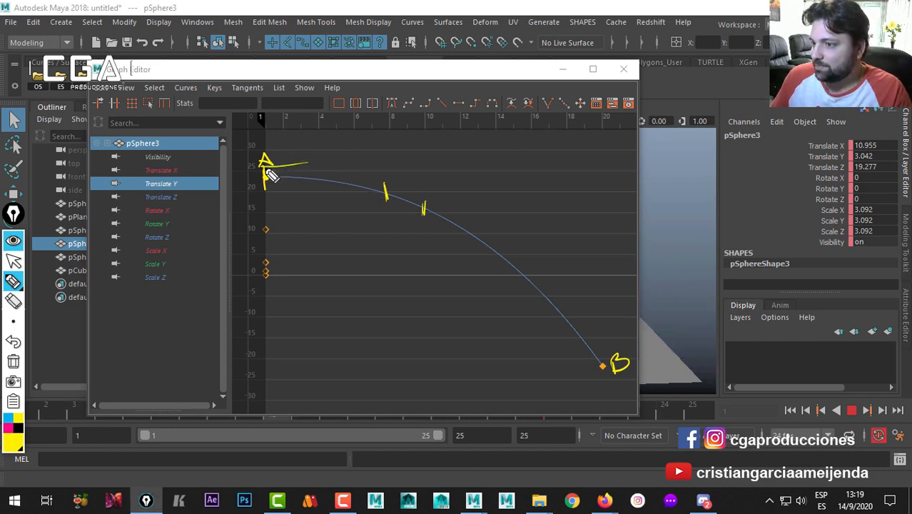
Step: Draw a horizontal reference line from A to about frame 11 and dot the curve just past frame 12
drag(268, 166, 405, 165)
mouse_move(321, 172)
mouse_down()
mouse_move(449, 165)
mouse_move(443, 173)
mouse_up()
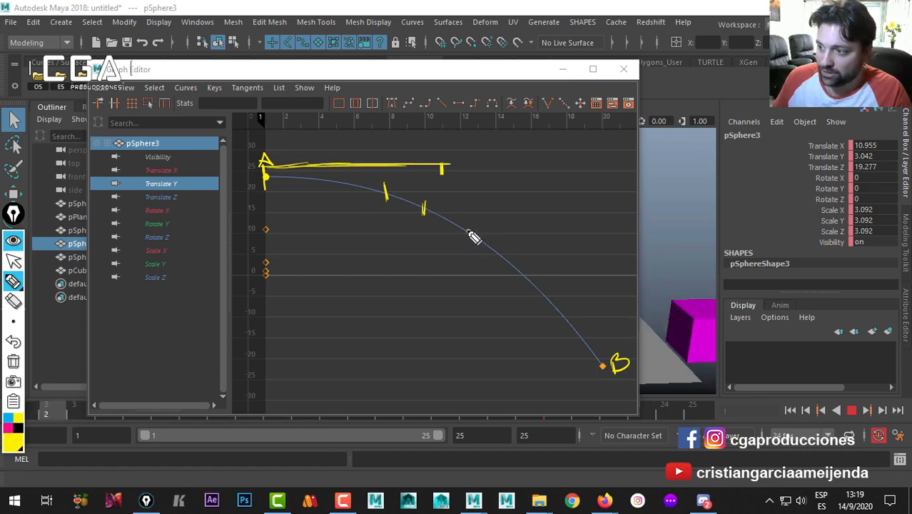
click(469, 231)
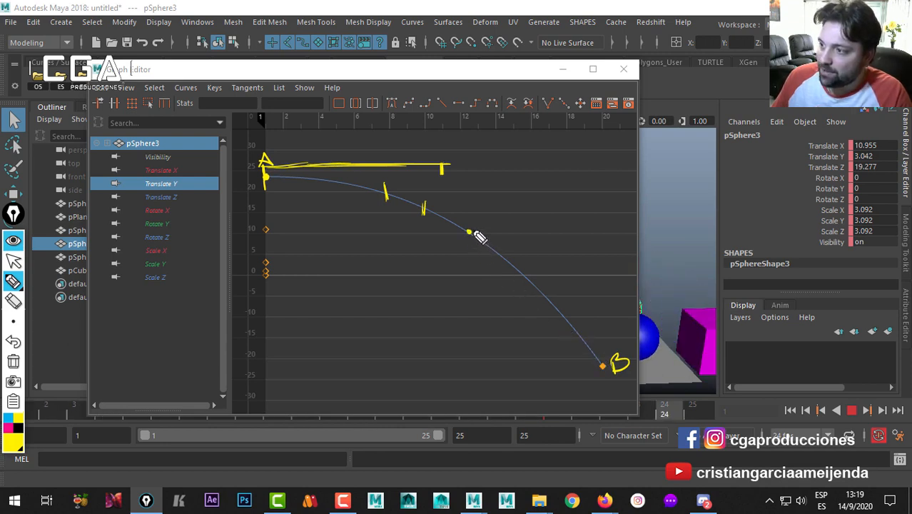
Step: Tick frames 12, 14, 16 and 18 below the time ruler and draw short horizontal dashes beneath the curve's descending section
mouse_move(460, 122)
mouse_down()
mouse_move(460, 132)
mouse_move(566, 135)
mouse_up()
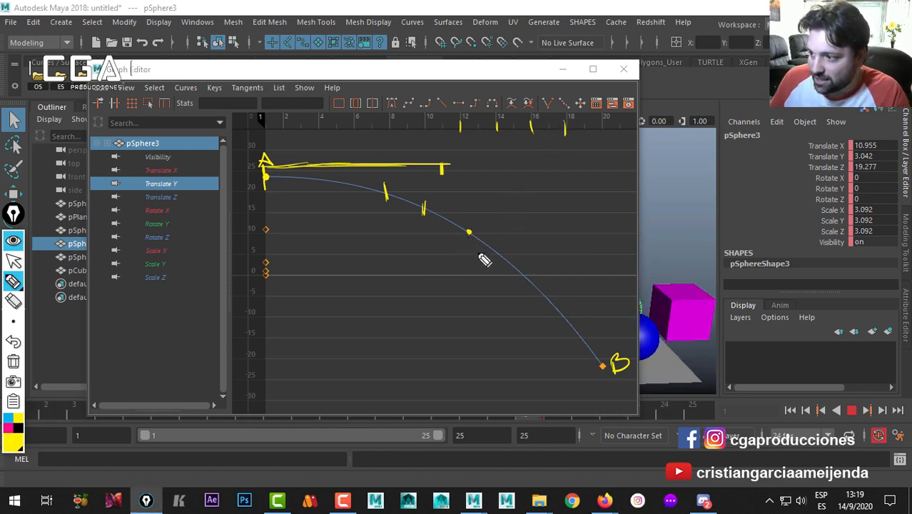
drag(480, 252, 498, 281)
drag(514, 317, 523, 317)
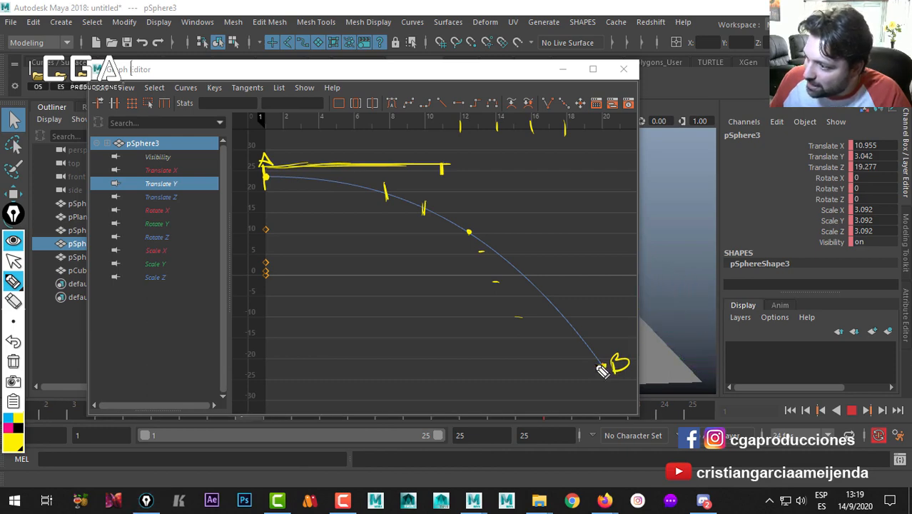
Step: Sketch an alternative curve that flattens as it reaches B, undoing the trial strokes
drag(561, 327, 530, 273)
key(ctrl+alt+z)
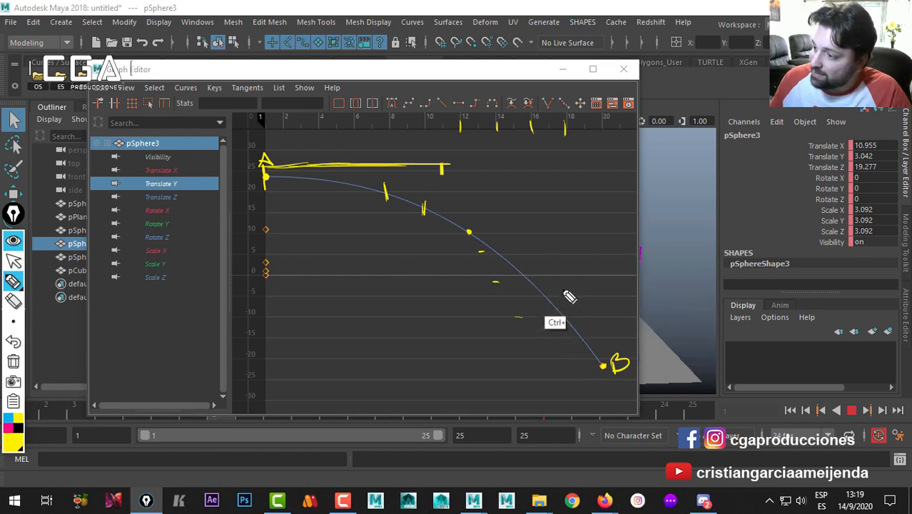
mouse_move(498, 253)
mouse_down()
mouse_move(585, 363)
mouse_move(598, 361)
mouse_up()
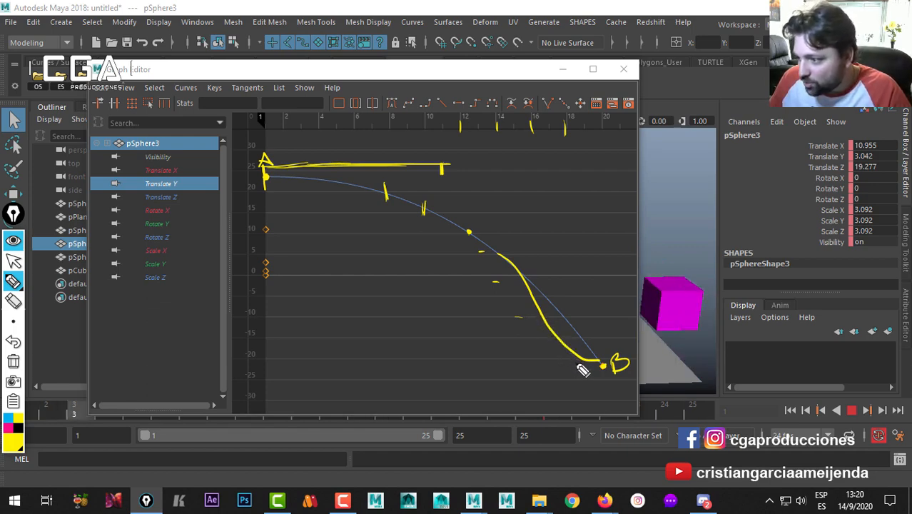
key(ctrl+z)
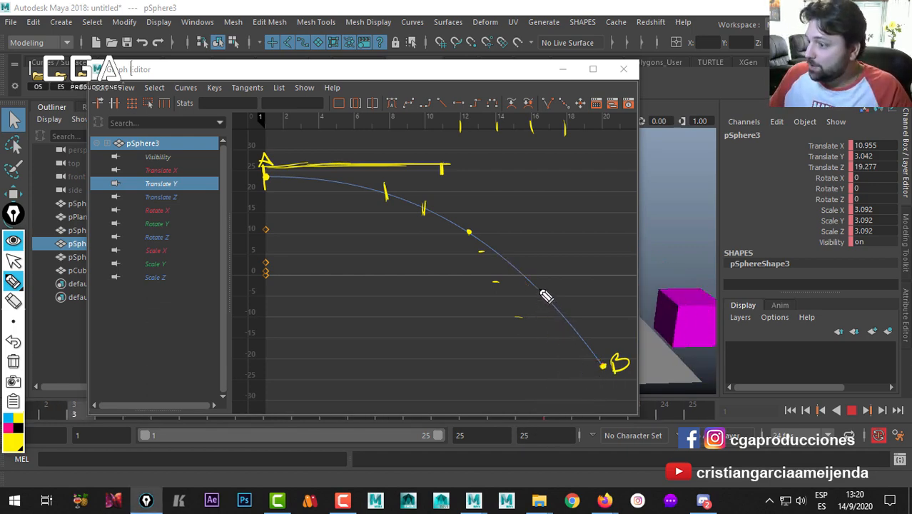
Step: Trace the curve's final stretch with an arrow into B and undo the strokes
drag(584, 341, 606, 368)
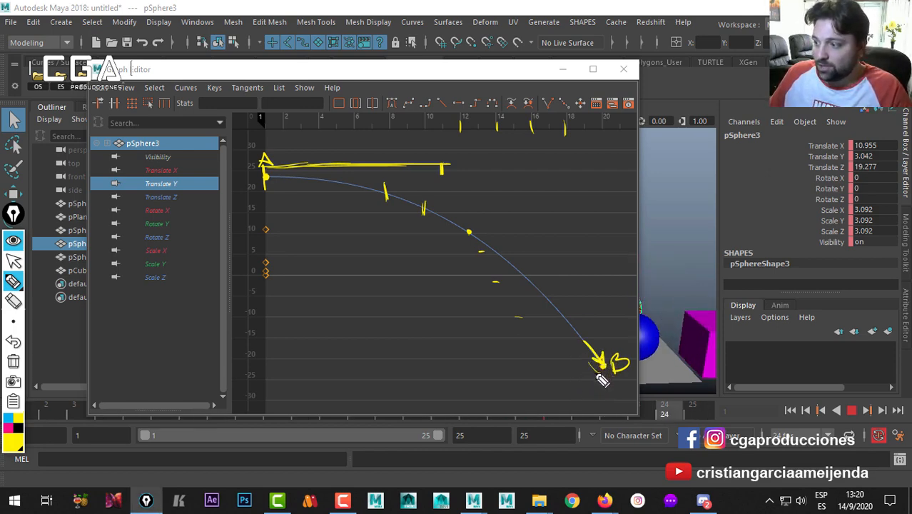
key(ctrl+z)
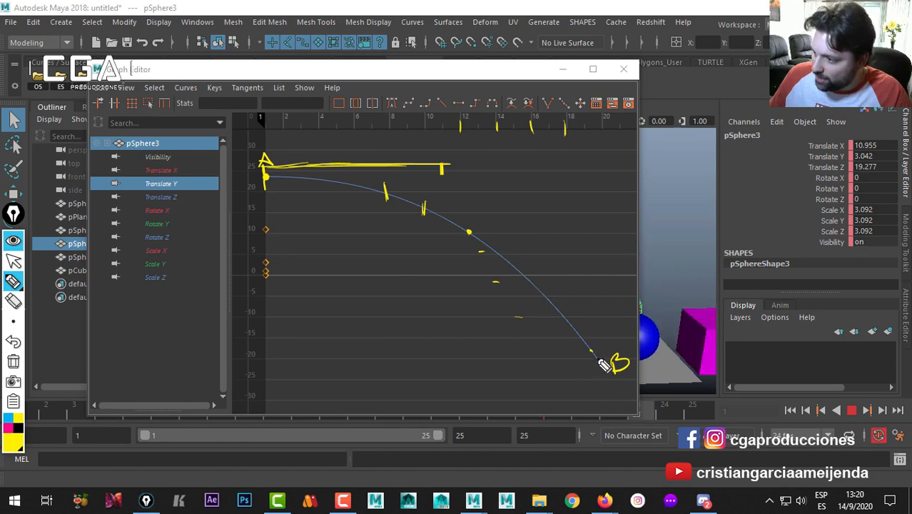
mouse_move(602, 362)
mouse_down()
mouse_move(618, 354)
mouse_move(605, 369)
mouse_up()
key(ctrl+z)
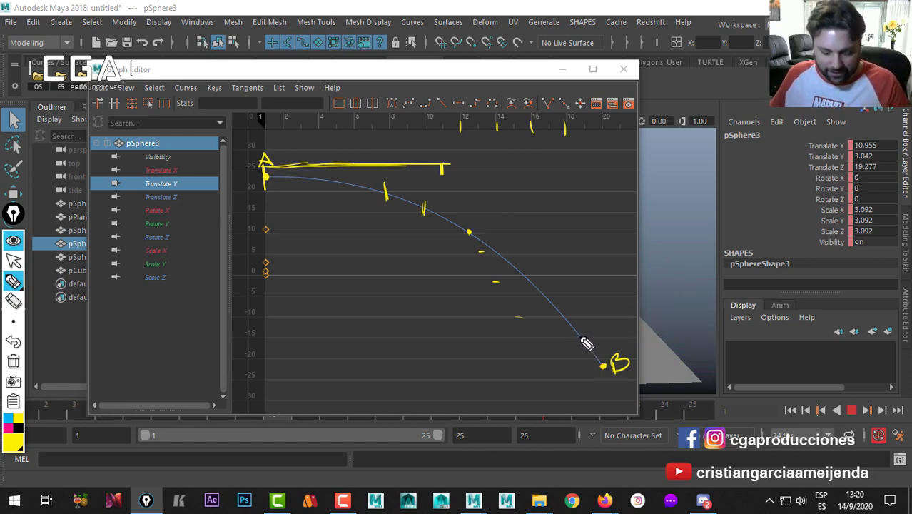
Step: Clear all the annotations over the curve and leave drawing mode
key(ctrl+shift+7)
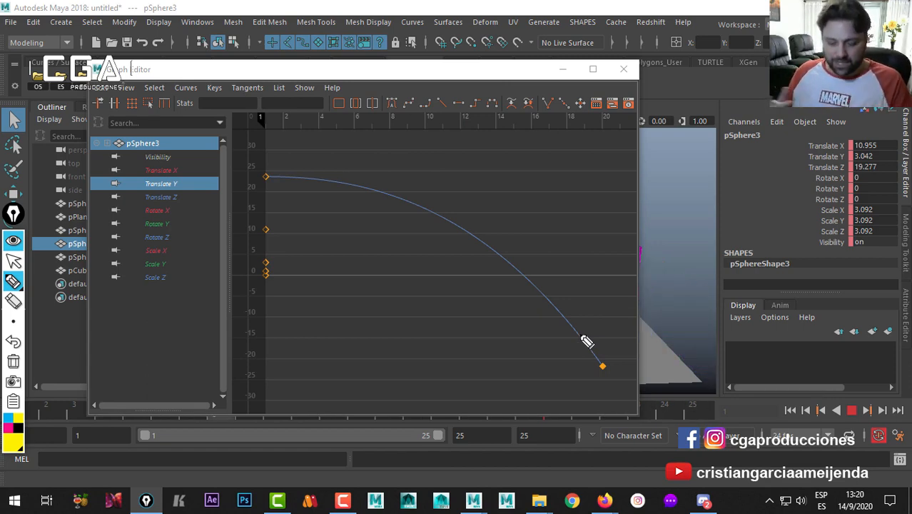
key(ctrl+shift+1)
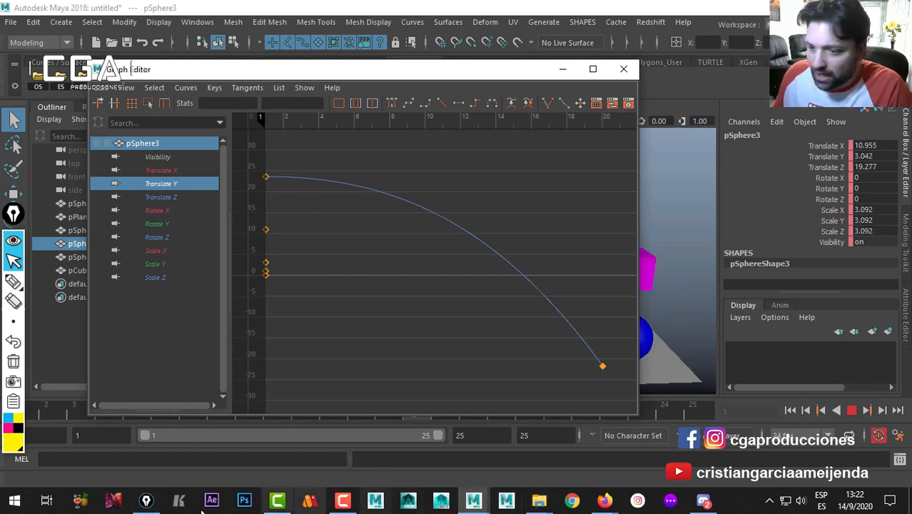
Step: Sketch a small cart on the curve around frames 8 to 10, mark the last key with an arrowhead, and clear the drawings
click(31, 280)
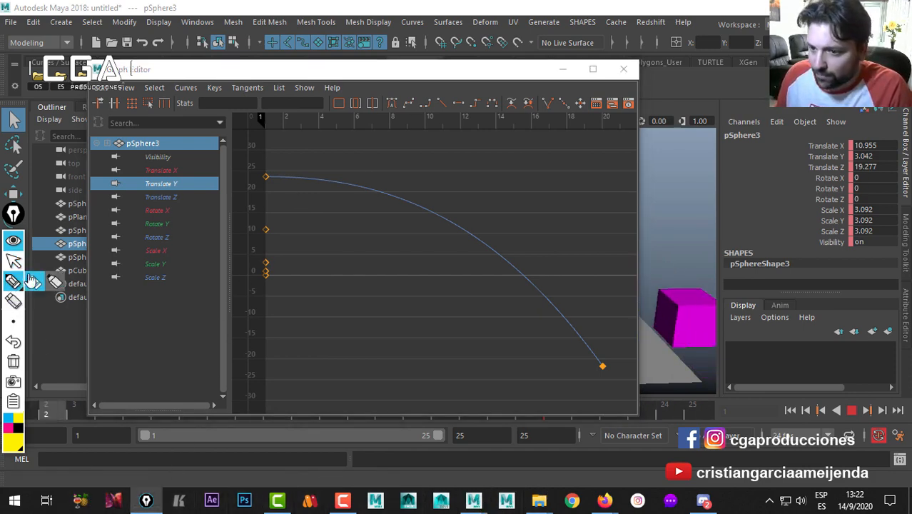
click(393, 191)
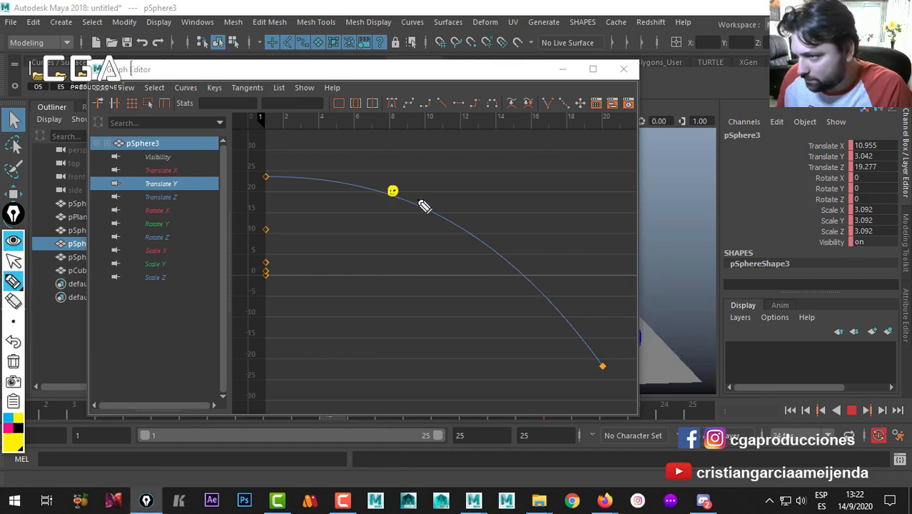
click(422, 202)
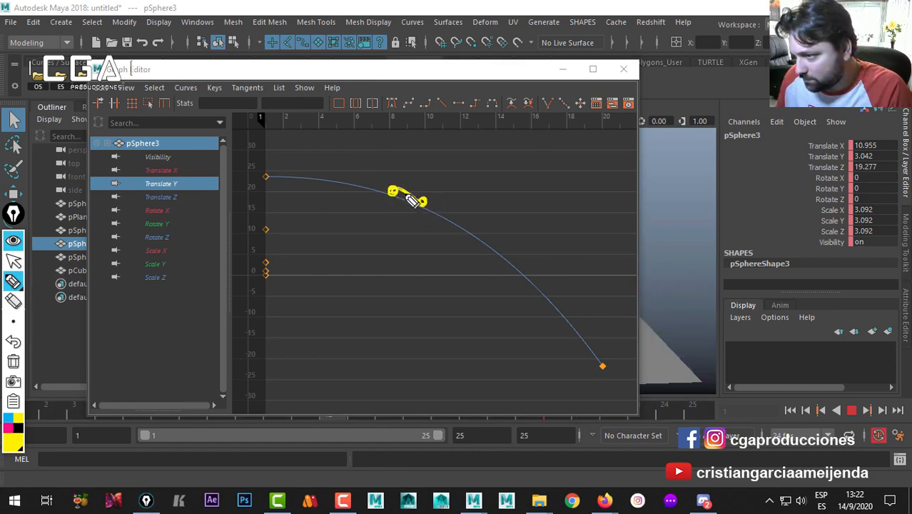
mouse_move(406, 195)
mouse_down()
mouse_move(418, 200)
mouse_move(402, 172)
mouse_move(418, 188)
mouse_up()
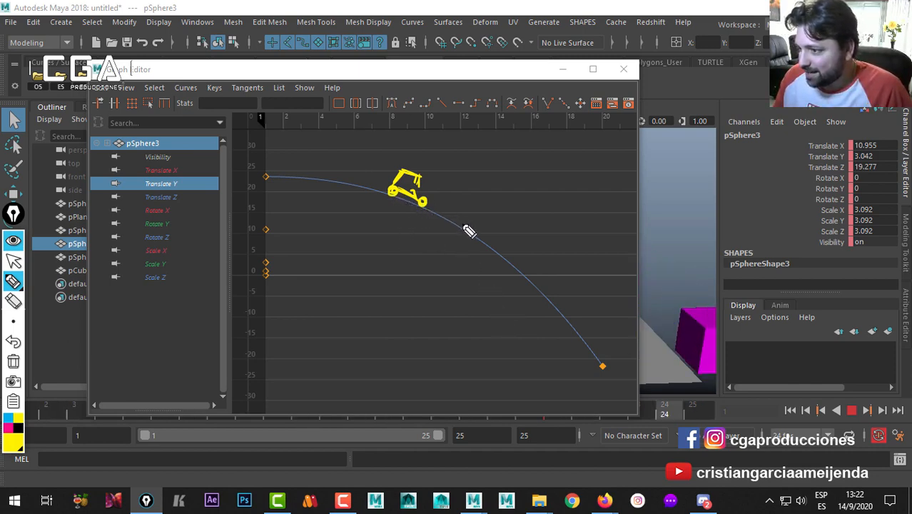
click(603, 366)
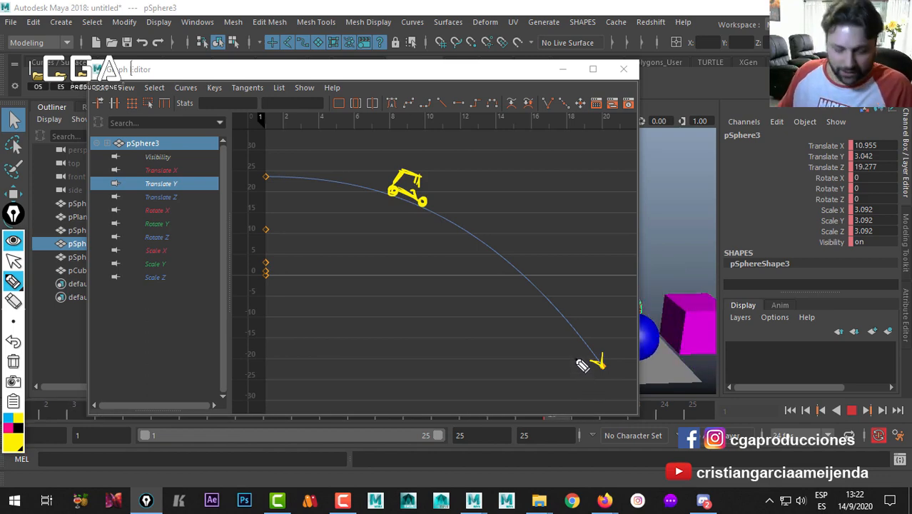
click(579, 364)
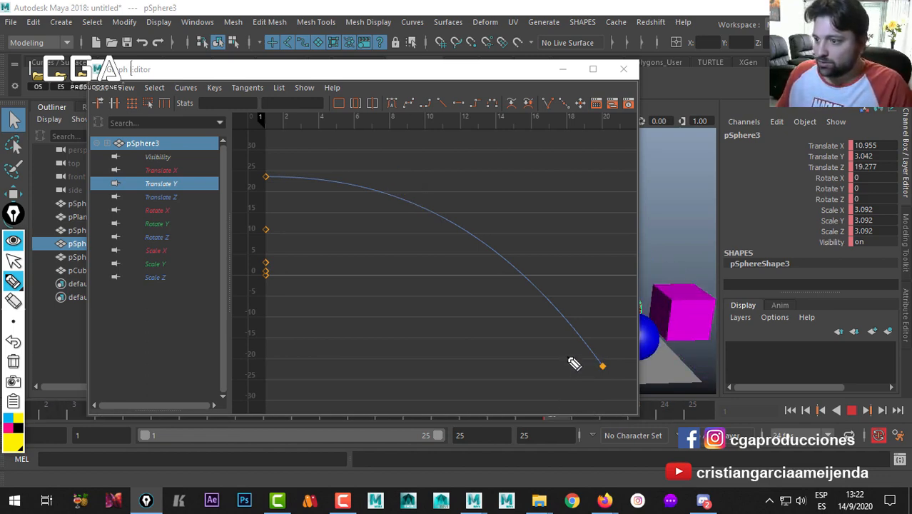
Step: Sketch a level cart at the curve's start and a steeply tilted one near its end, with a tick mark at frame 10
click(277, 172)
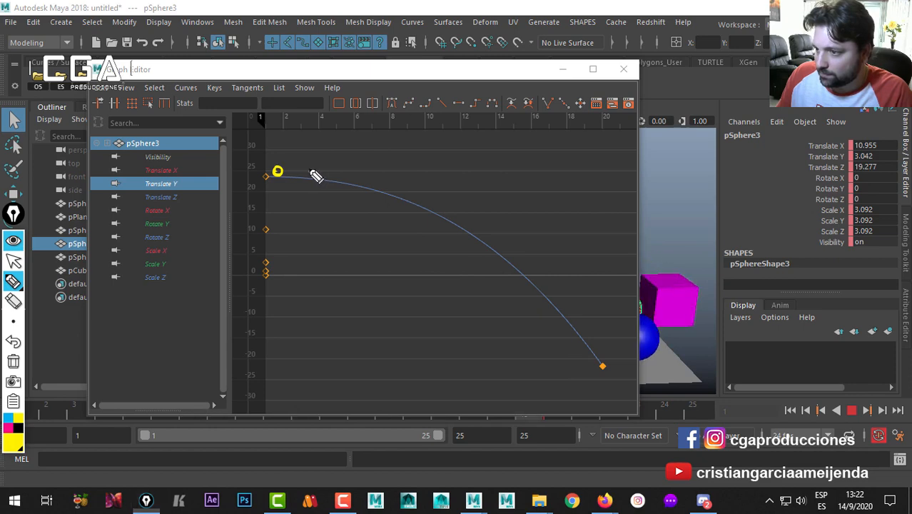
click(312, 171)
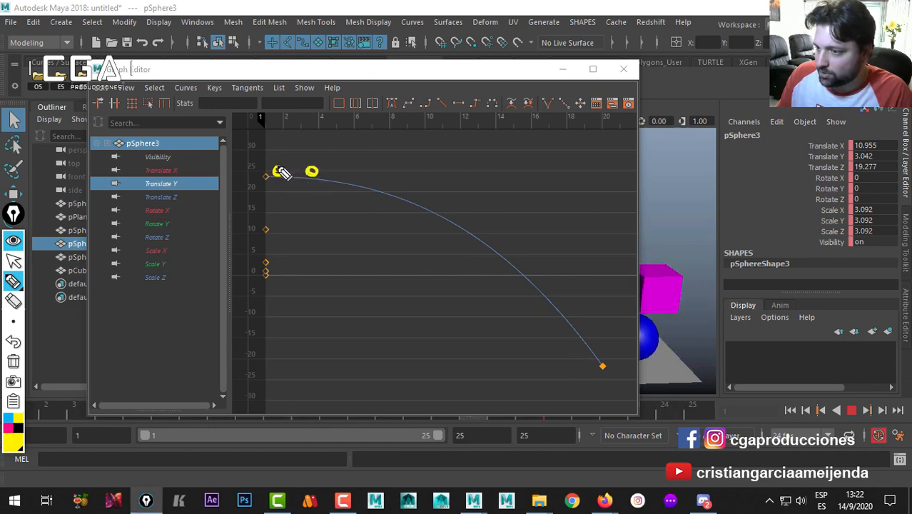
mouse_move(279, 171)
mouse_down()
mouse_move(308, 170)
mouse_move(280, 169)
mouse_move(307, 155)
mouse_move(299, 164)
mouse_up()
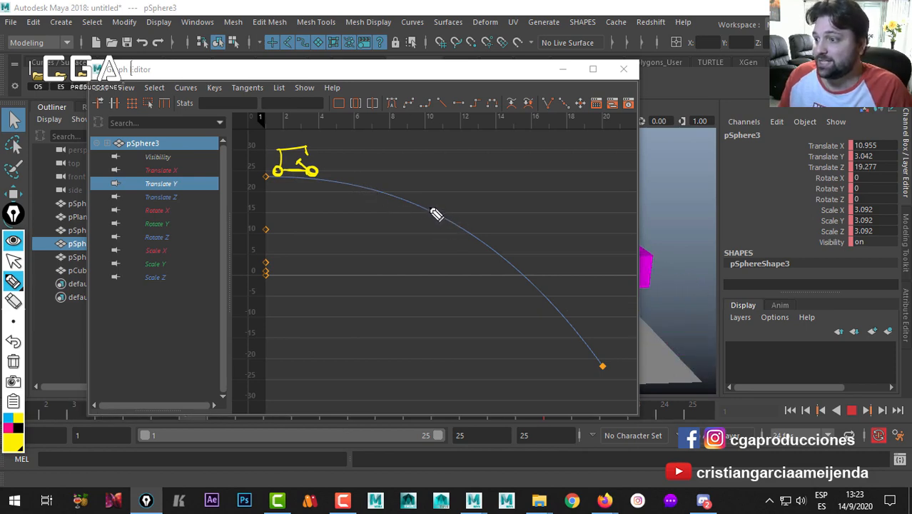
drag(426, 205, 427, 219)
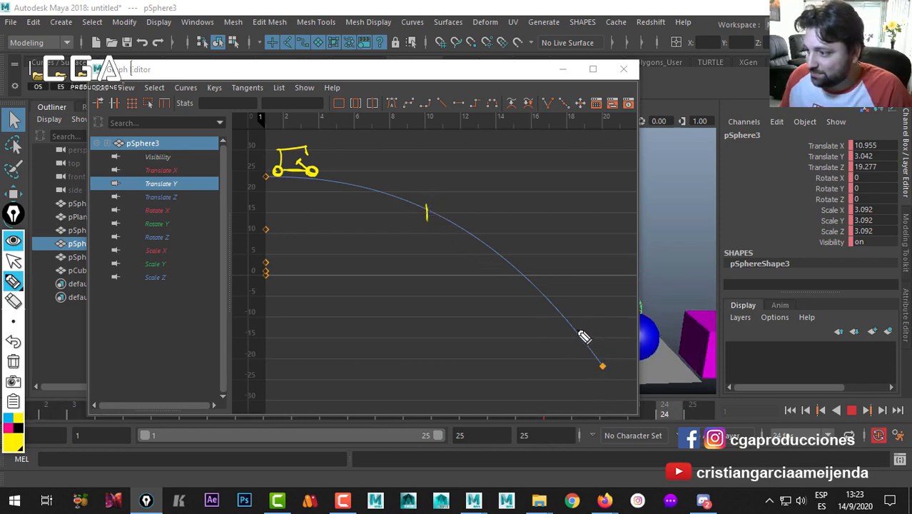
mouse_move(576, 325)
mouse_down()
mouse_move(595, 351)
mouse_move(589, 344)
mouse_move(607, 325)
mouse_move(616, 341)
mouse_up()
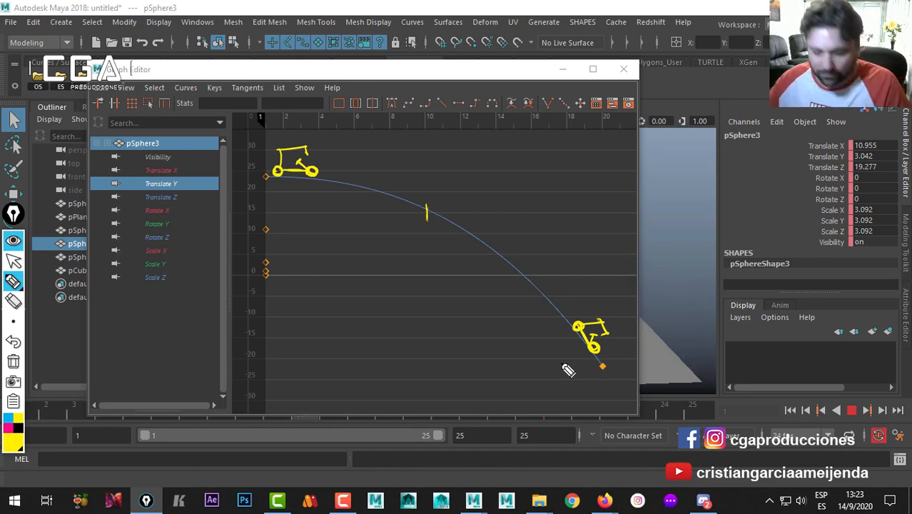
Step: Move the Graph Editor aside, select the blue sphere, and bring the editor back to show its curve
drag(341, 74, 1, 74)
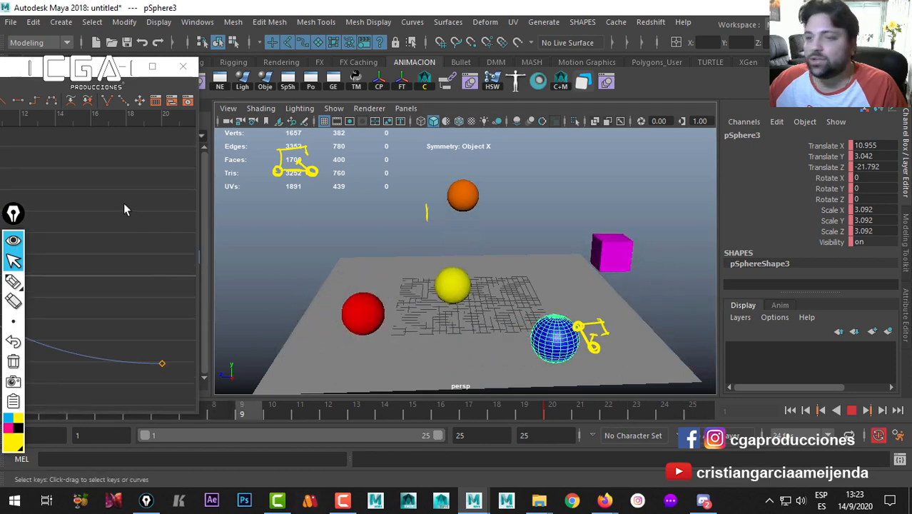
drag(2, 74, 362, 65)
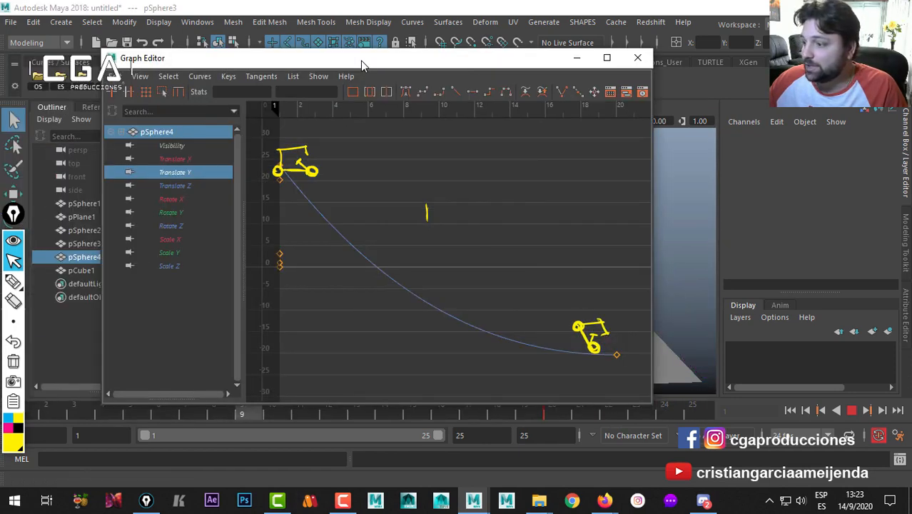
Step: In the maximized Graph Editor, sketch a steeply tilted cart at the blue sphere curve's start and underline the flat end at frame 20
double_click(362, 66)
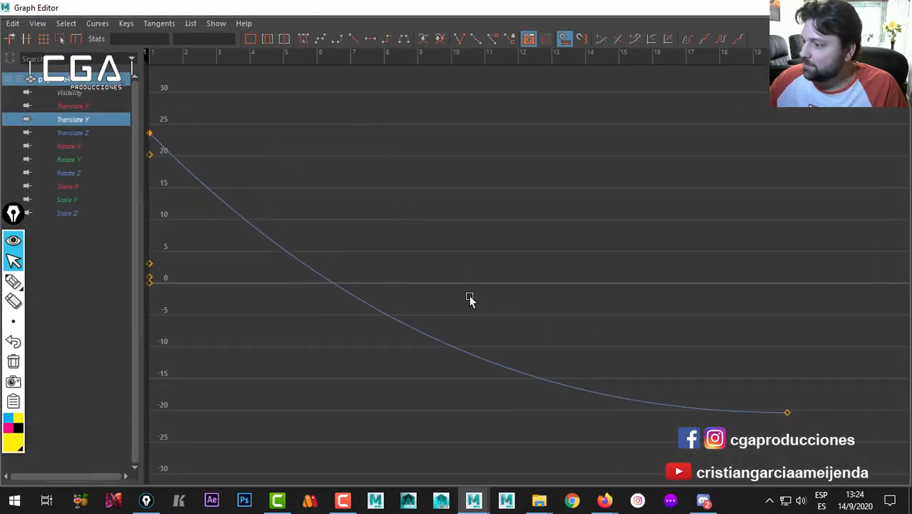
mouse_move(499, 326)
alt+right_down()
mouse_move(473, 306)
mouse_move(499, 325)
alt+right_up()
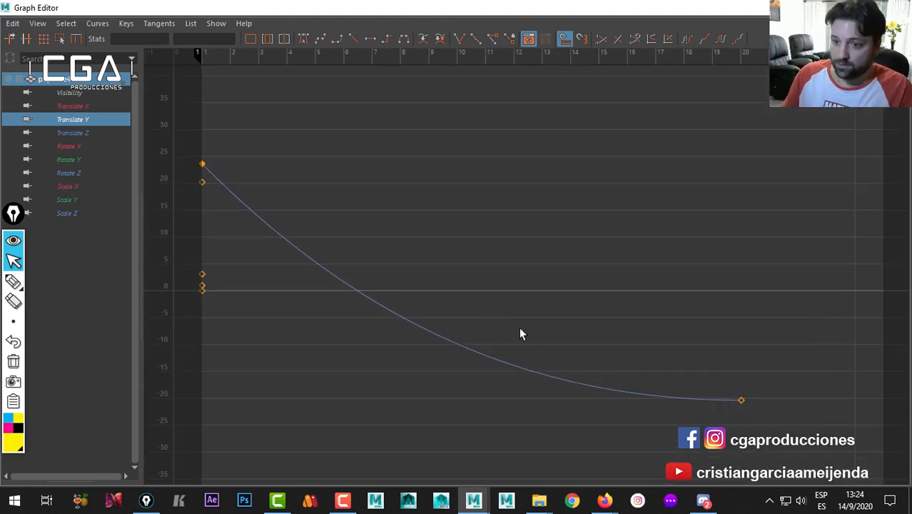
click(13, 282)
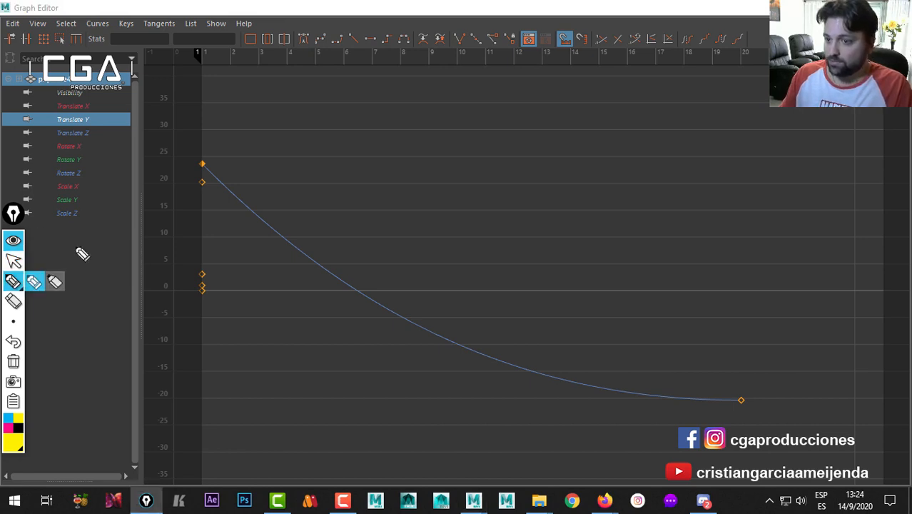
click(219, 171)
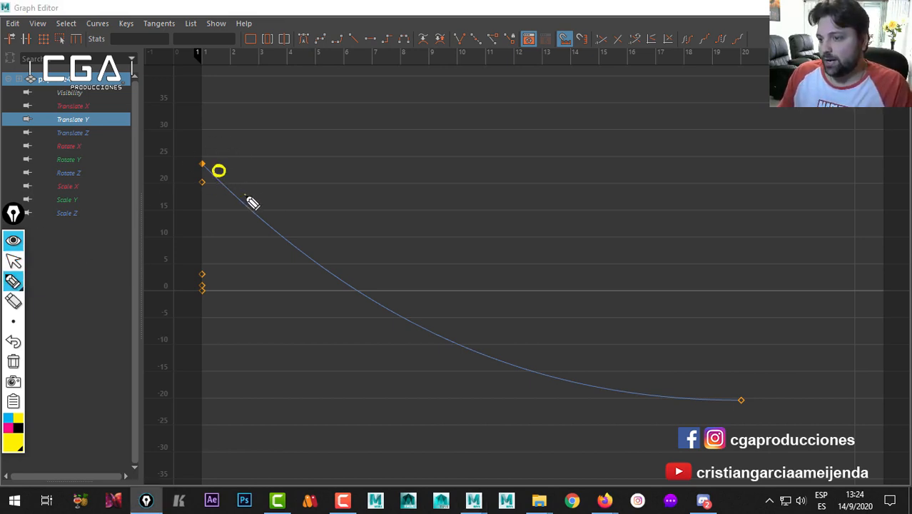
click(249, 197)
mouse_move(223, 175)
mouse_down()
mouse_move(242, 194)
mouse_move(227, 173)
mouse_move(247, 153)
mouse_move(266, 170)
mouse_move(249, 177)
mouse_up()
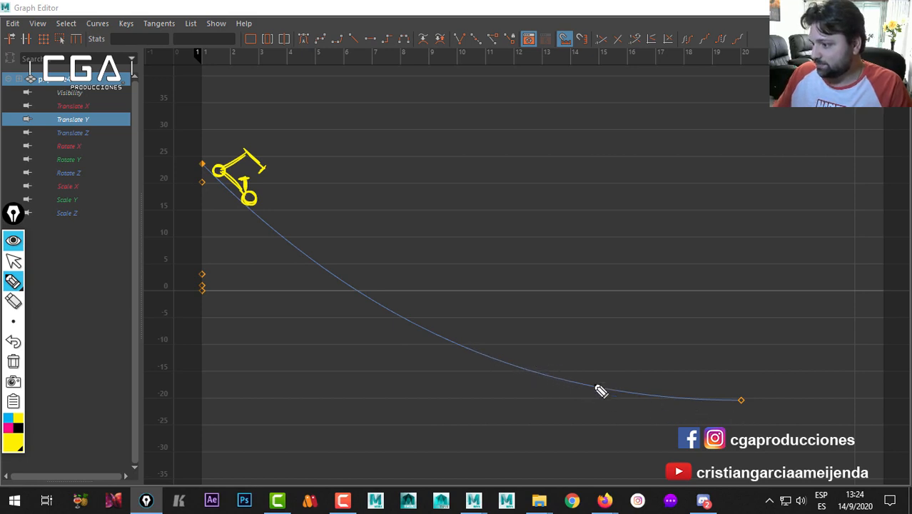
drag(706, 408, 746, 403)
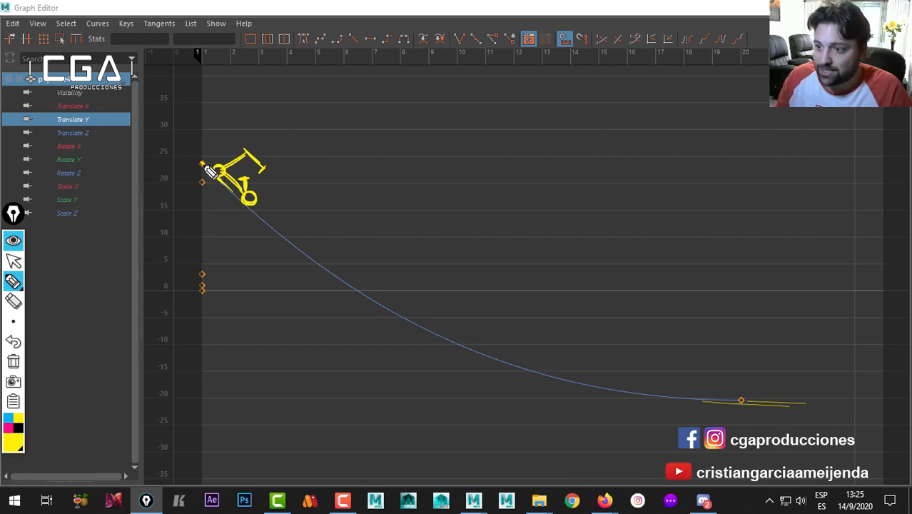
Step: Try to sketch a gentler alternative curve above the blue one from the first key to about frame 15, and undo it
drag(209, 170, 234, 173)
mouse_move(281, 189)
mouse_down()
mouse_move(372, 254)
mouse_move(575, 341)
mouse_move(602, 340)
mouse_up()
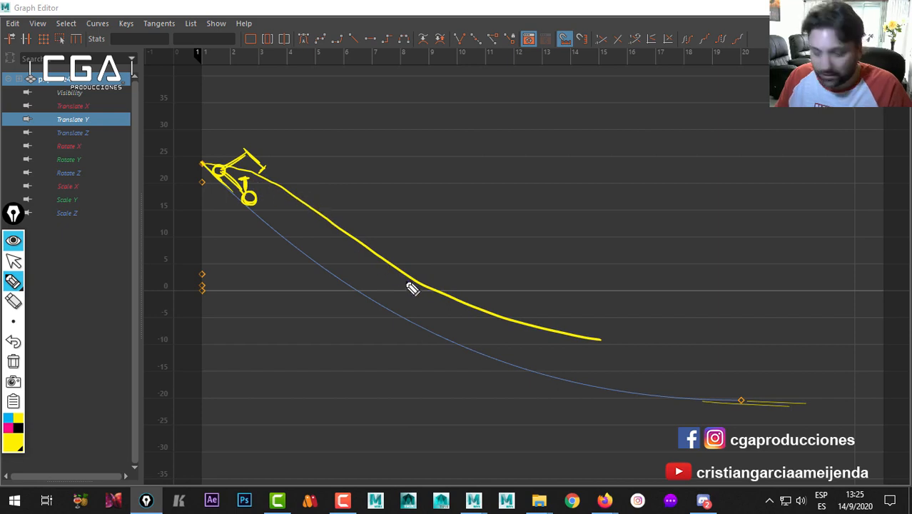
key(ctrl+z)
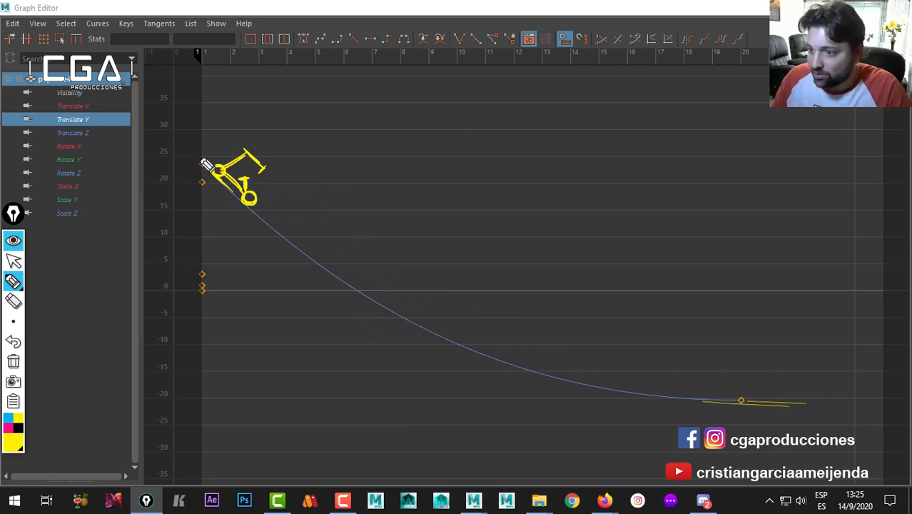
Step: Annotate the curve's slowdown with an arrowhead near frame 10, a traced end and ticks at frames 12 and 20, and clear the drawings
mouse_move(436, 341)
mouse_down()
mouse_move(451, 343)
mouse_move(444, 327)
mouse_up()
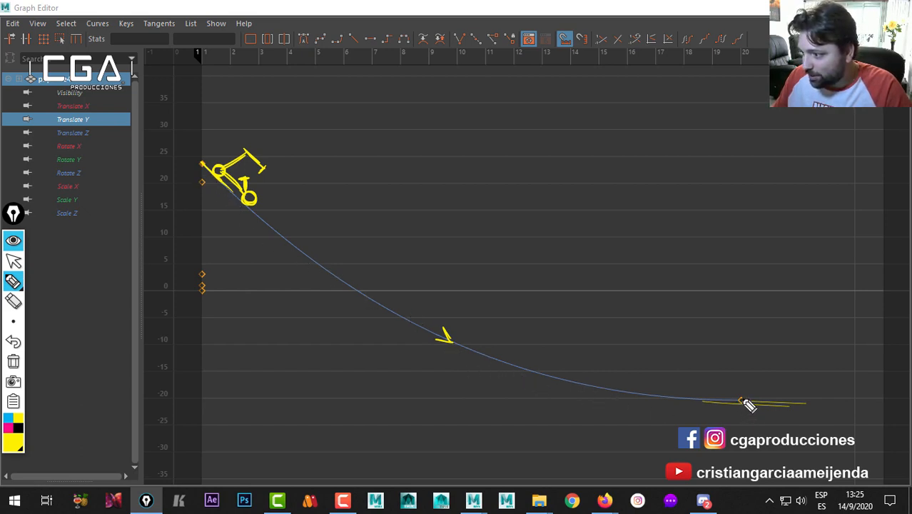
drag(572, 383, 739, 400)
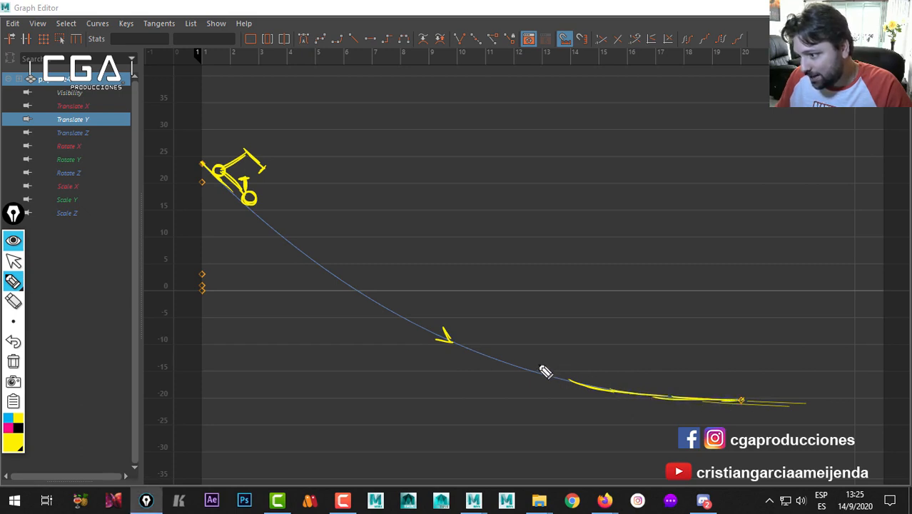
drag(516, 360, 520, 393)
drag(742, 378, 746, 407)
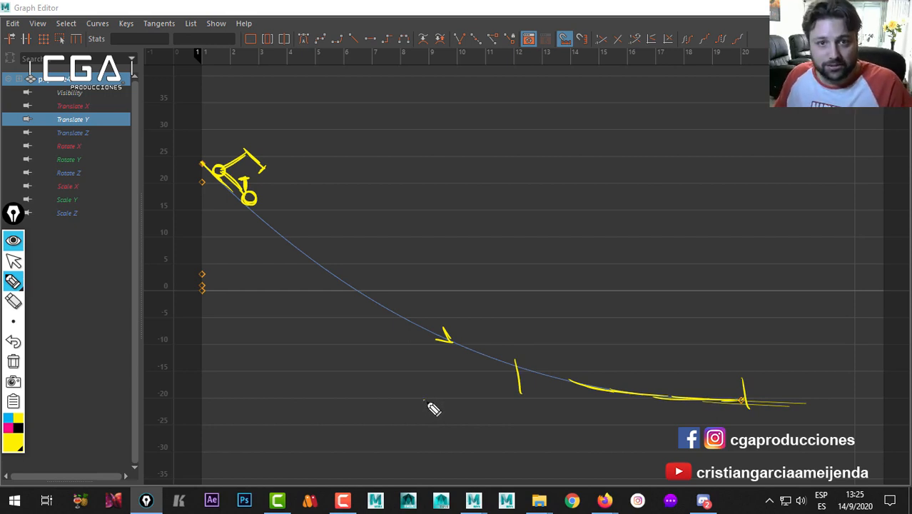
key(ctrl+shift+7)
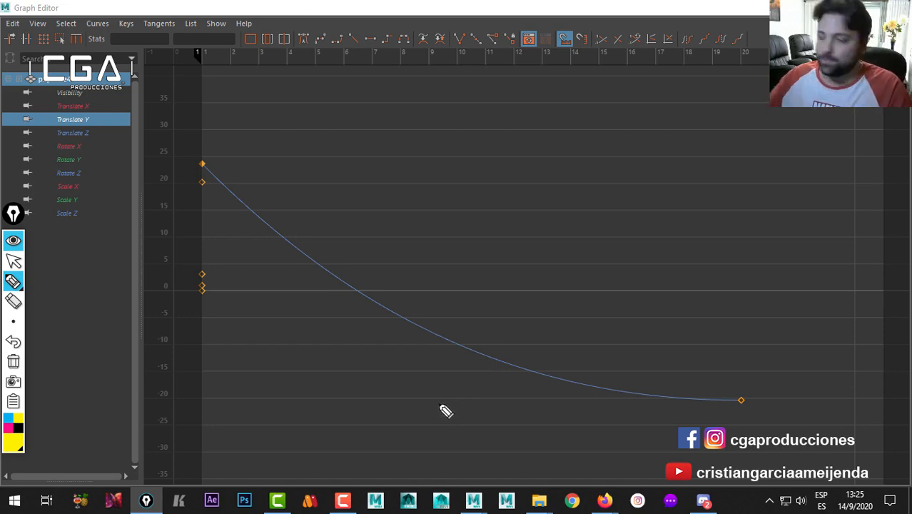
key(ctrl+shift+1)
Step: Select the magenta cube in the scene and show its Translate X curve in the maximized Graph Editor
click(829, 8)
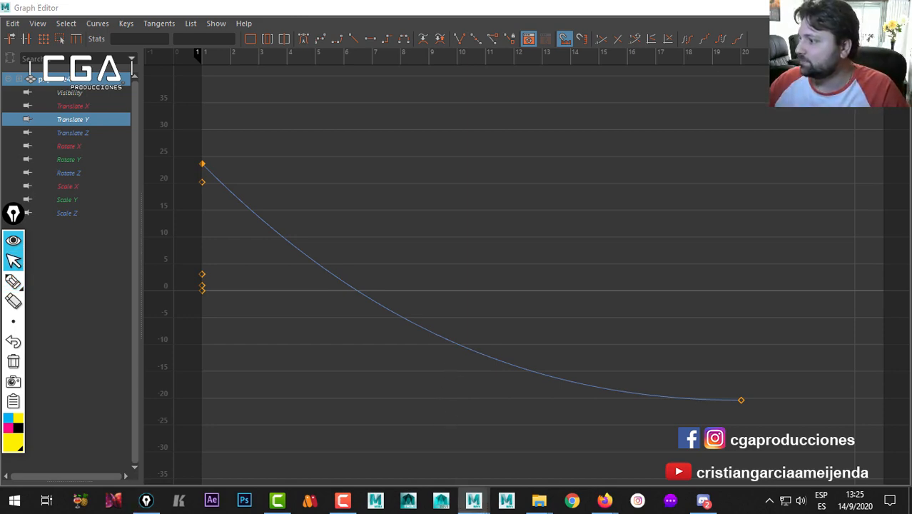
click(666, 273)
click(666, 273)
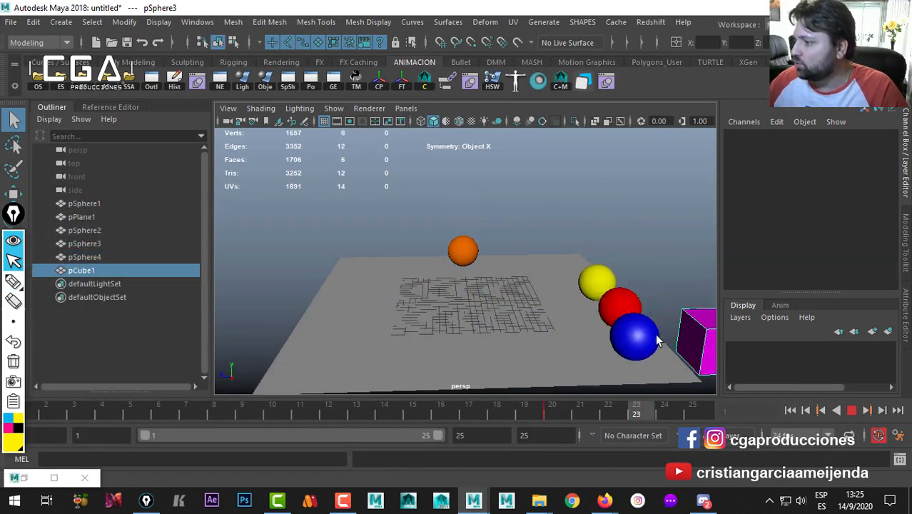
alt+drag(506, 320, 485, 270)
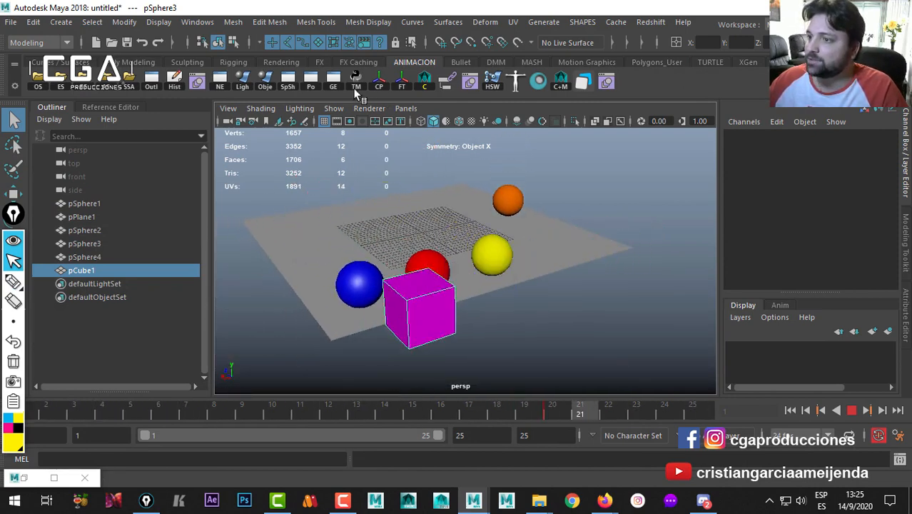
click(331, 83)
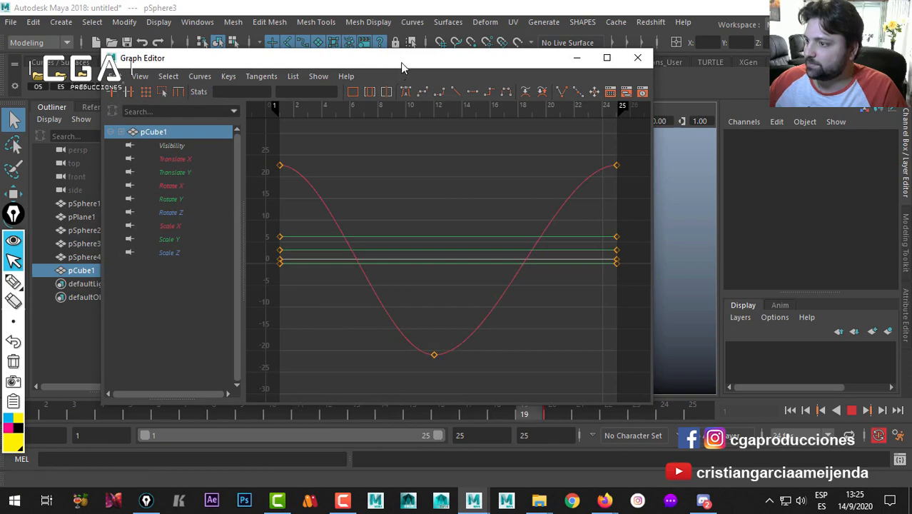
double_click(400, 62)
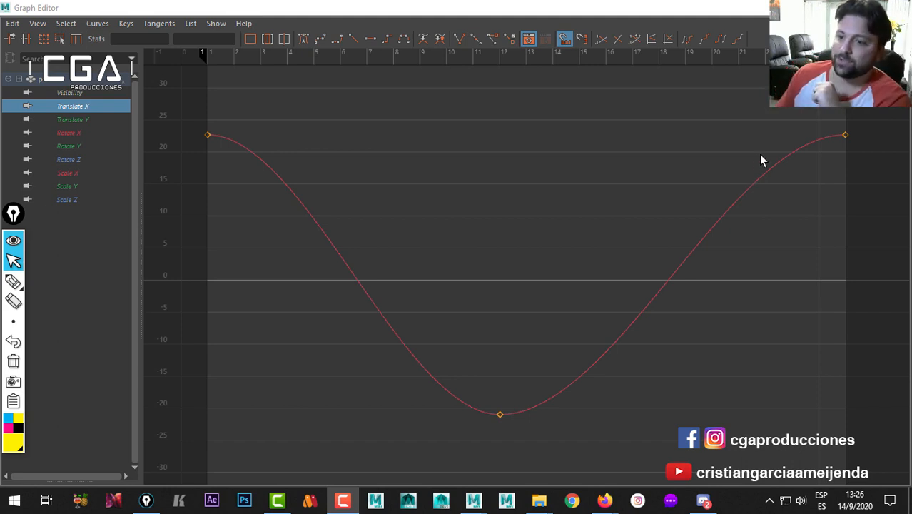
Step: Sketch a downhill cart on the descending part of the cube's curve around frames 3 to 4
click(13, 282)
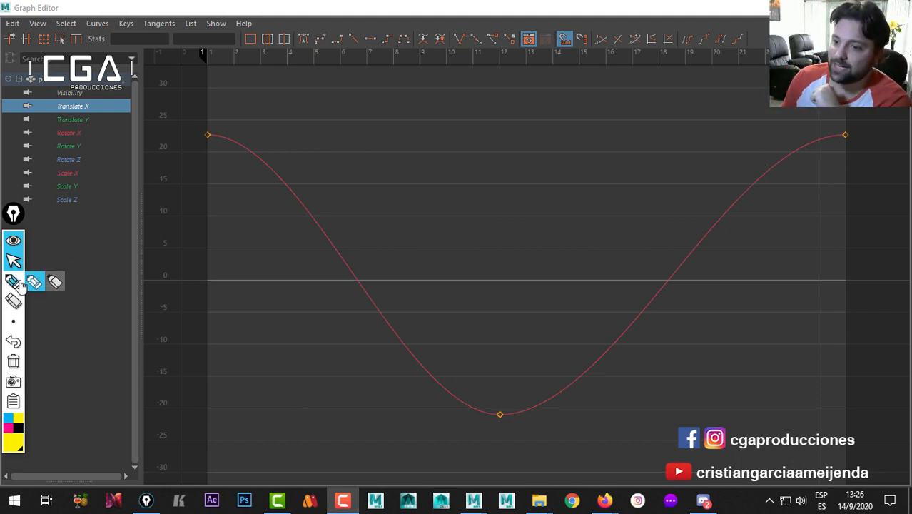
click(269, 157)
click(298, 186)
drag(303, 185, 297, 185)
mouse_move(273, 156)
mouse_down()
mouse_move(310, 154)
mouse_move(304, 170)
mouse_up()
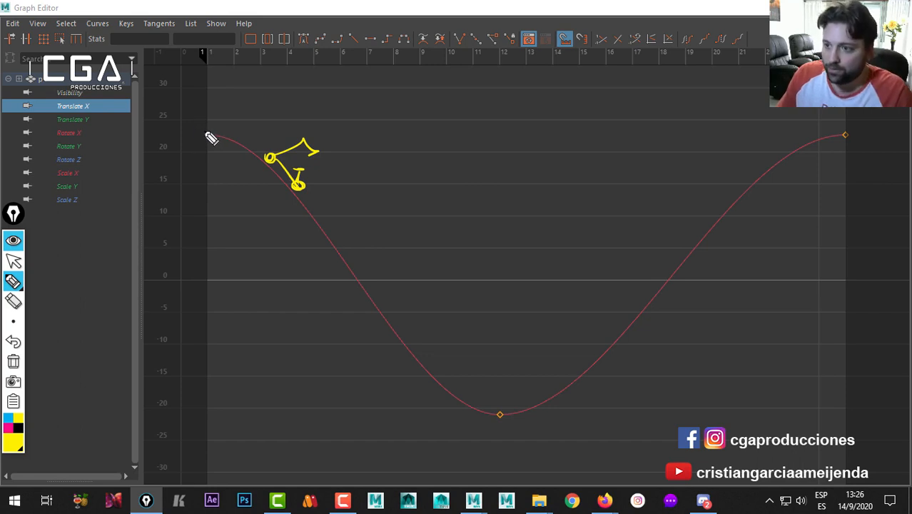
Step: Mark the curve's three keys with ticks and sketch an uphill cart on the rising part around frames 18 to 19
drag(207, 124, 207, 138)
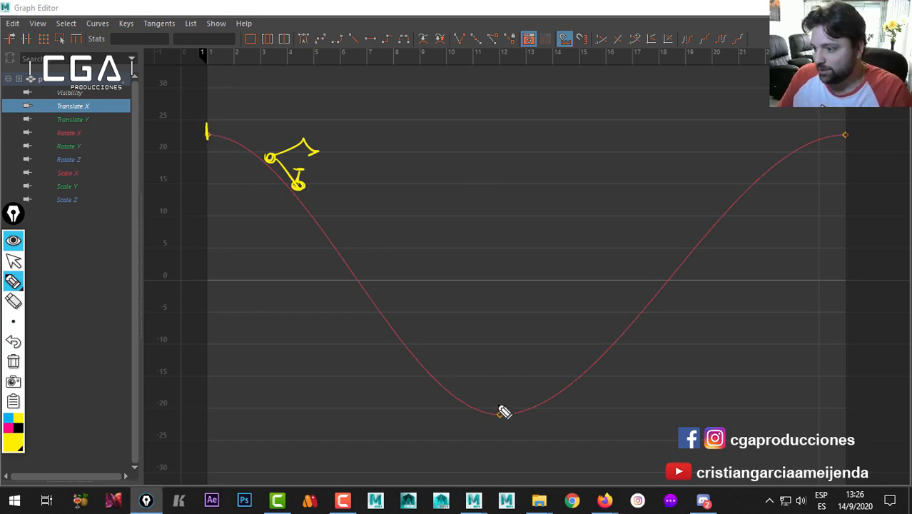
drag(498, 404, 499, 423)
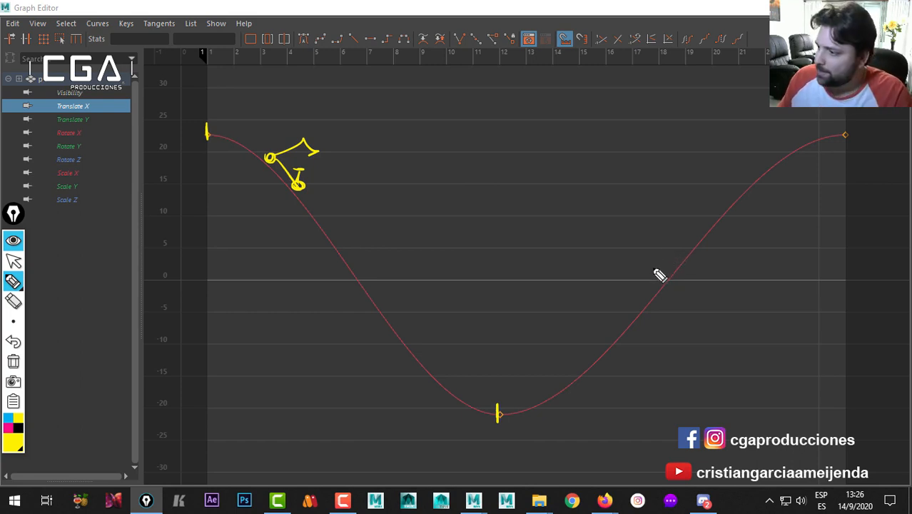
mouse_move(669, 277)
mouse_down()
mouse_move(695, 247)
mouse_move(674, 218)
mouse_move(655, 233)
mouse_move(675, 244)
mouse_up()
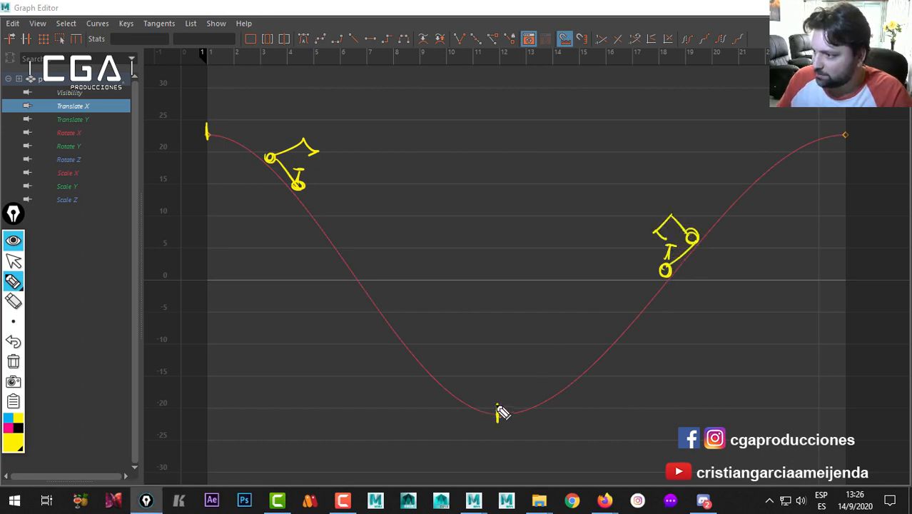
drag(845, 121, 845, 140)
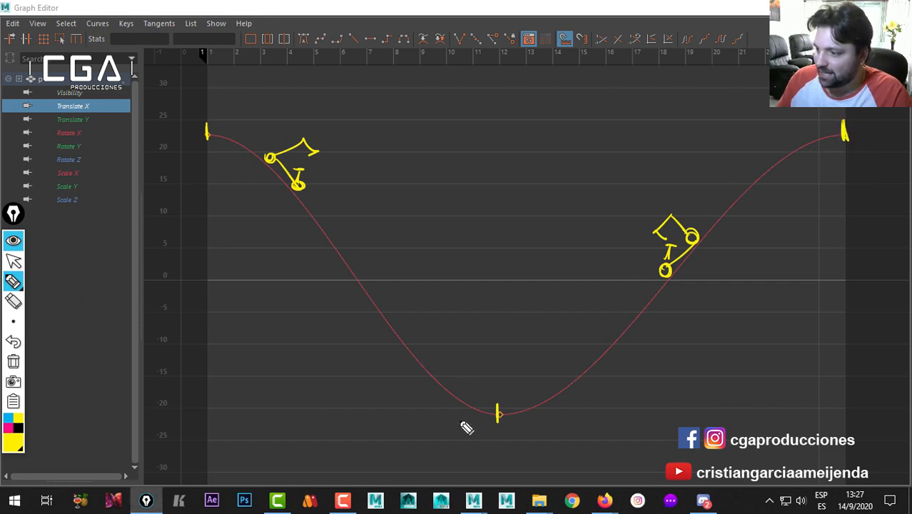
drag(497, 402, 495, 423)
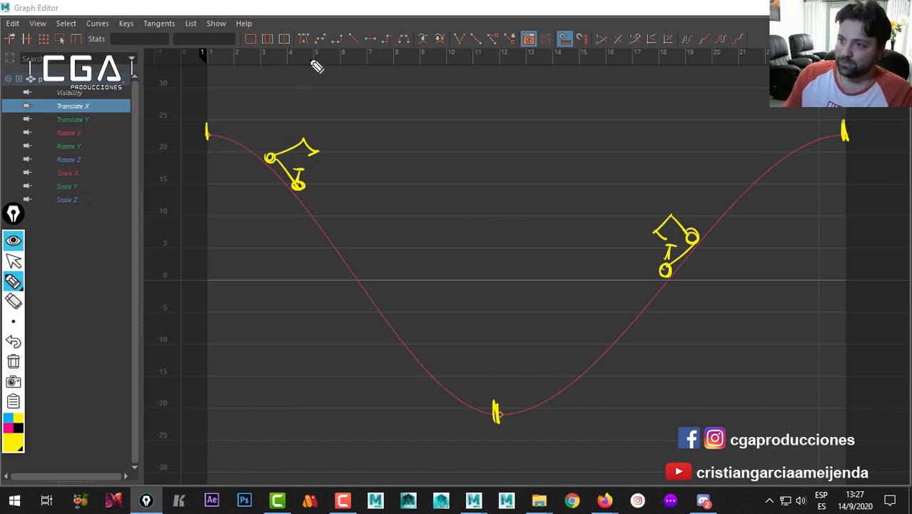
Step: Tick frame 5 on the time ruler and the descending curve near frame 9, with a broken vertical guide line linking it to the ruler
drag(311, 57, 311, 91)
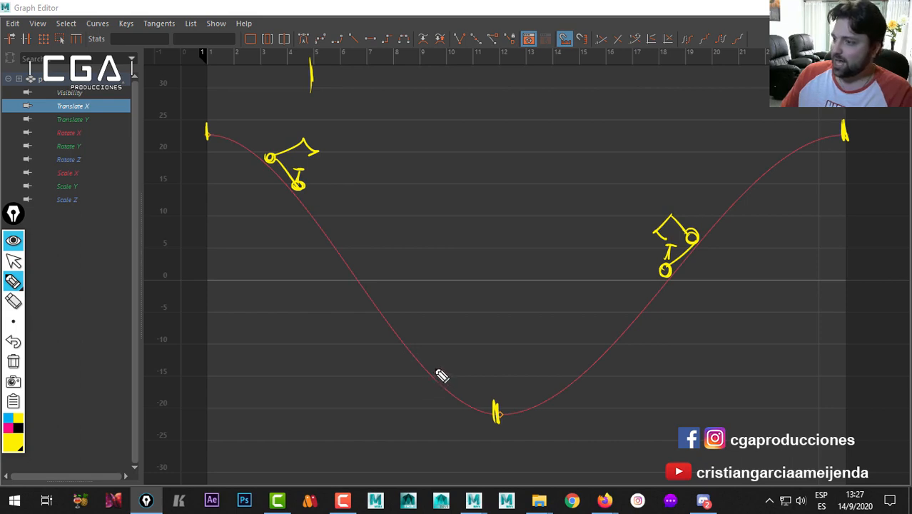
drag(432, 367, 432, 389)
drag(421, 60, 419, 243)
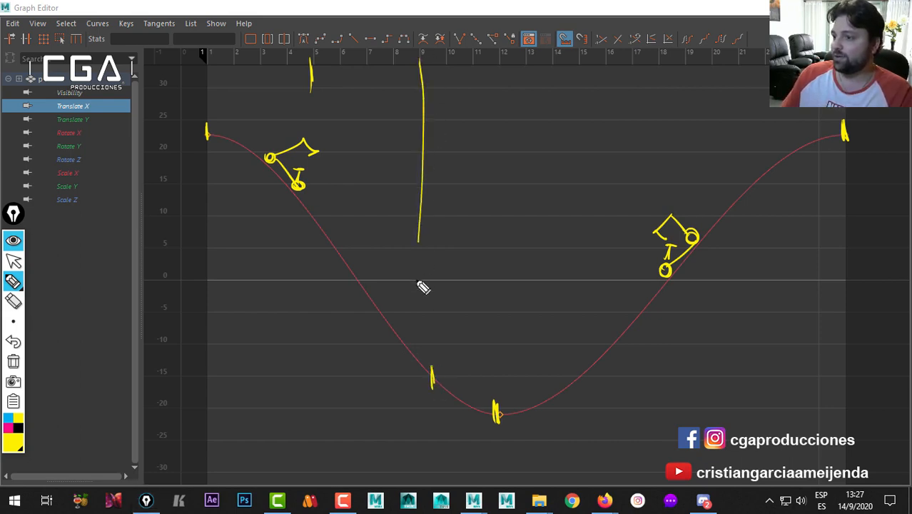
drag(418, 282, 416, 369)
key(ctrl+z)
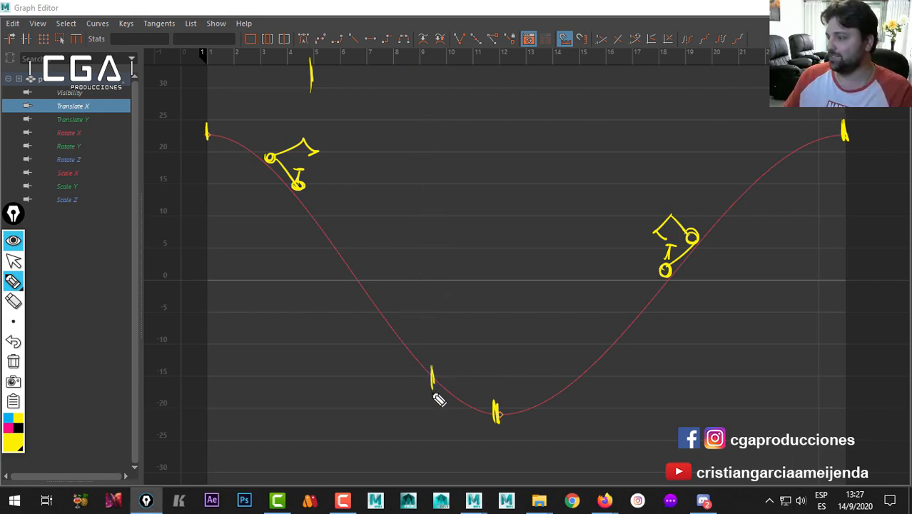
drag(423, 69, 427, 100)
drag(429, 138, 438, 336)
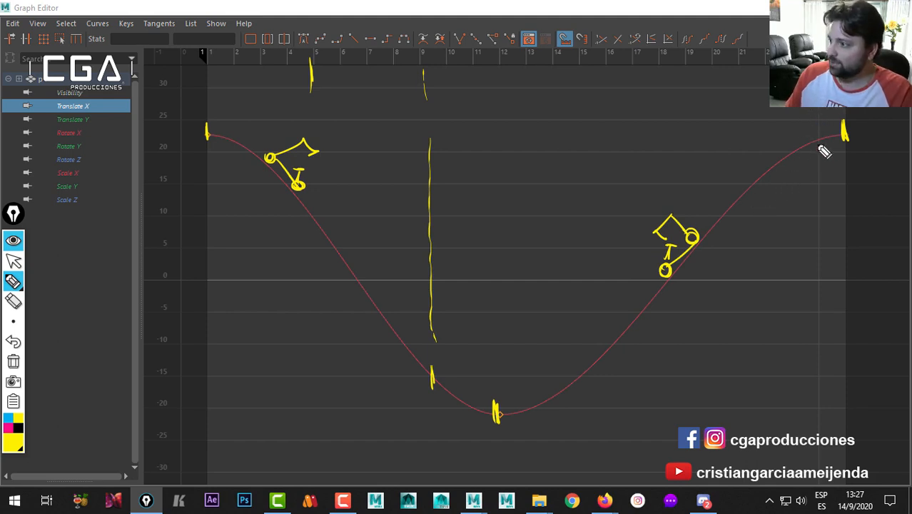
Step: Trace the curve's easing sections before the last key, on both sides of the frame 12 key, and after the first key
drag(842, 137, 846, 140)
drag(836, 134, 768, 167)
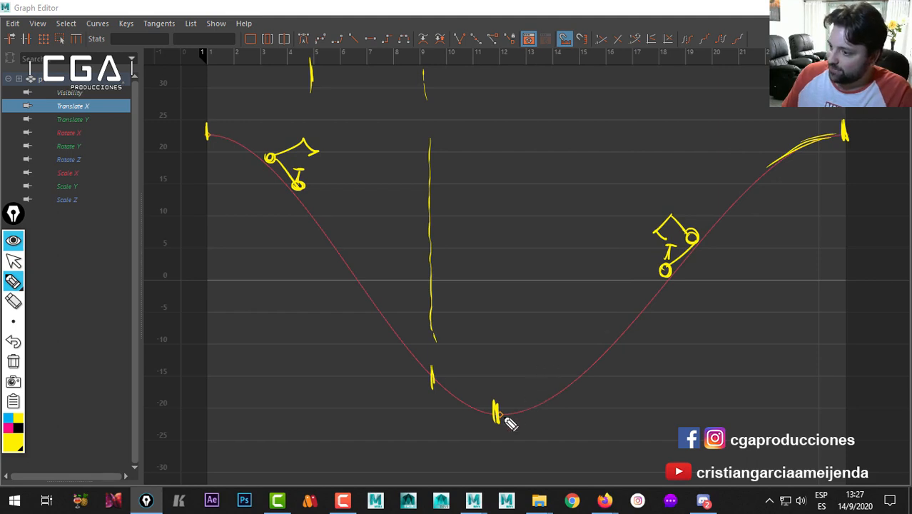
mouse_move(500, 418)
mouse_down()
mouse_move(582, 380)
mouse_move(499, 414)
mouse_up()
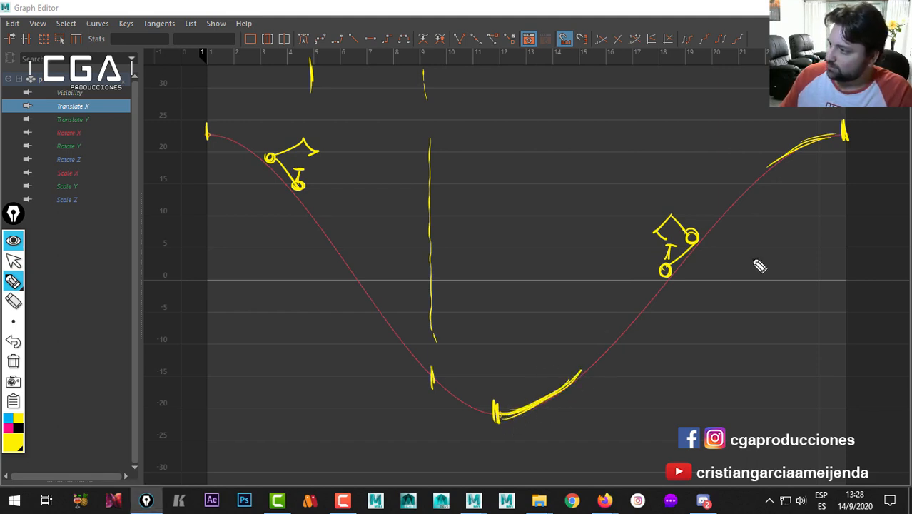
drag(767, 170, 821, 138)
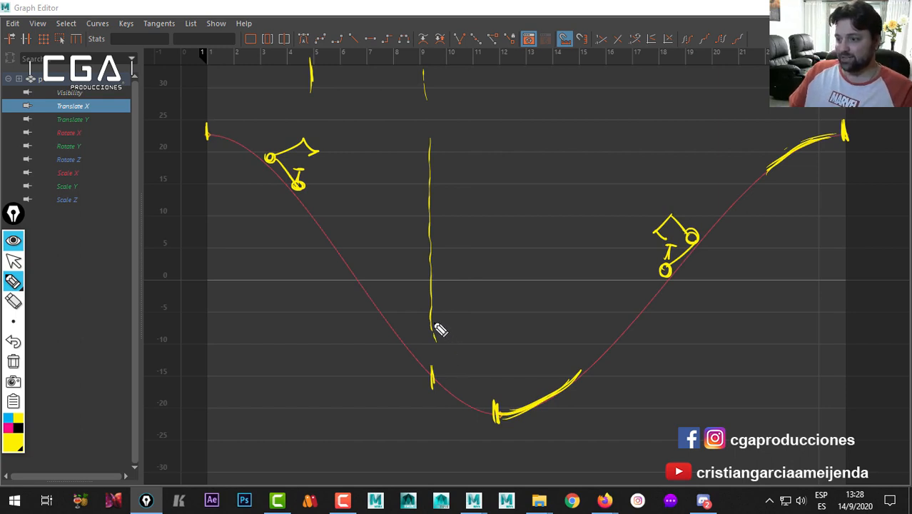
drag(433, 379, 451, 398)
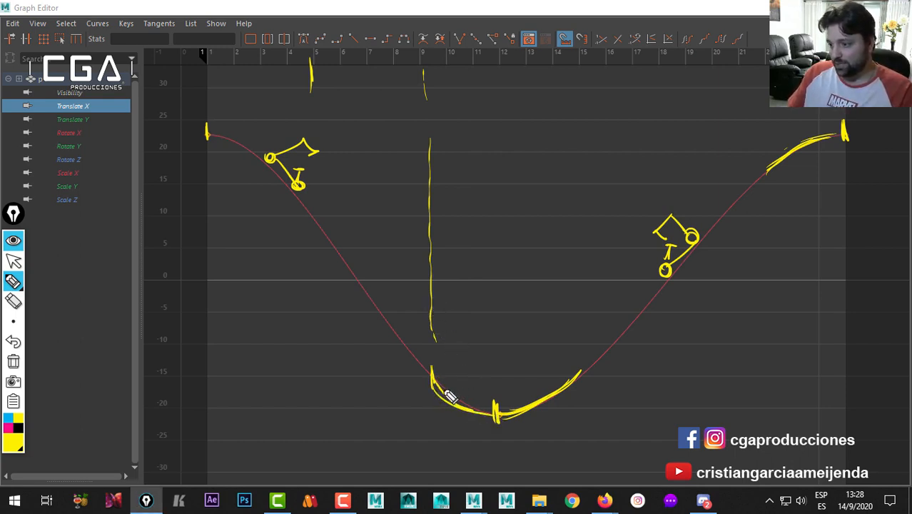
drag(208, 134, 265, 166)
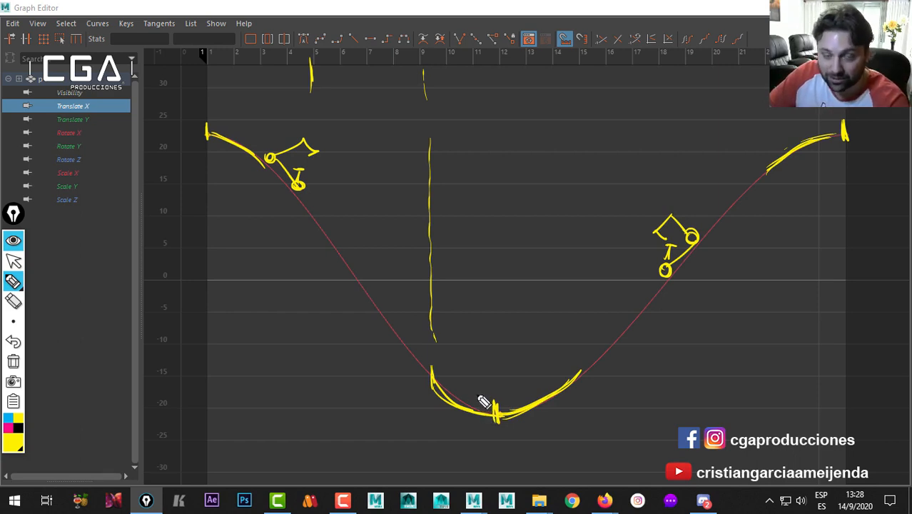
Step: Clear the annotations, leave drawing mode, and select the Translate X key at frame 12
key(ctrl+shift+7)
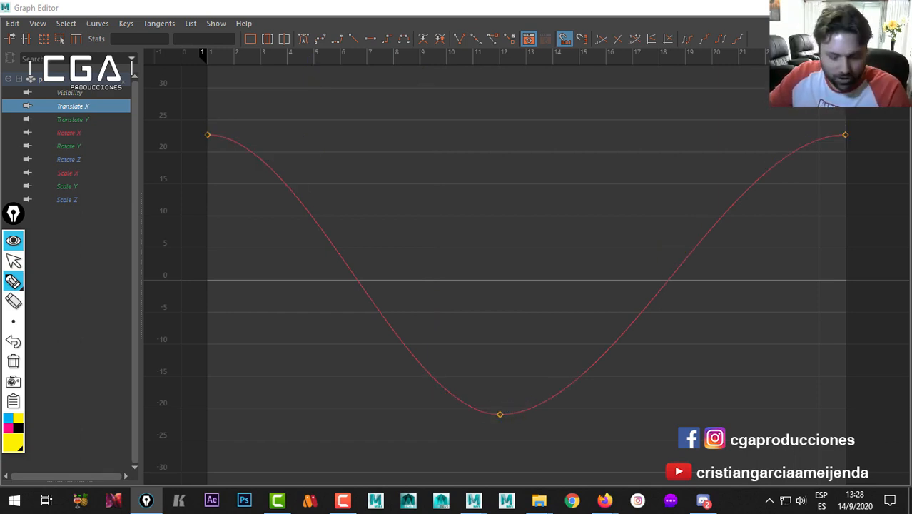
key(ctrl+shift+1)
drag(477, 381, 524, 427)
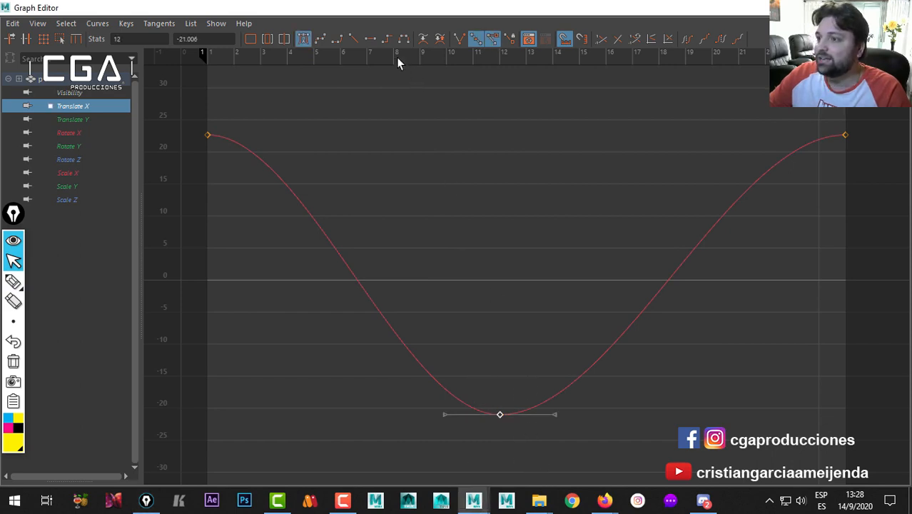
Step: Compare linear and auto tangents on the frame 12 key, finishing with linear tangents
click(355, 41)
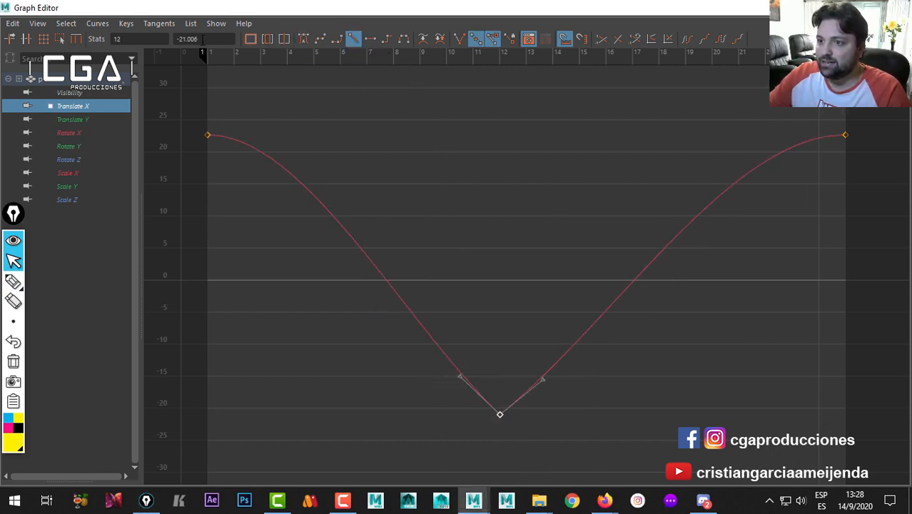
click(305, 40)
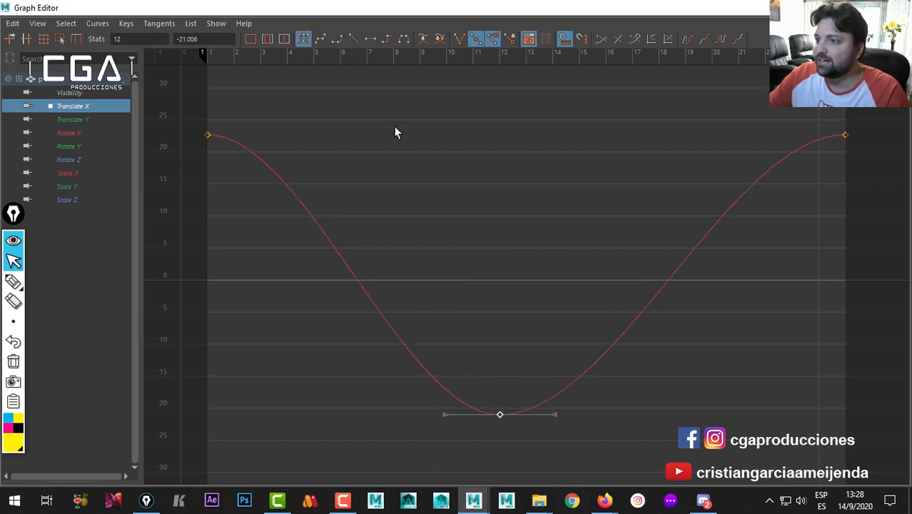
click(355, 39)
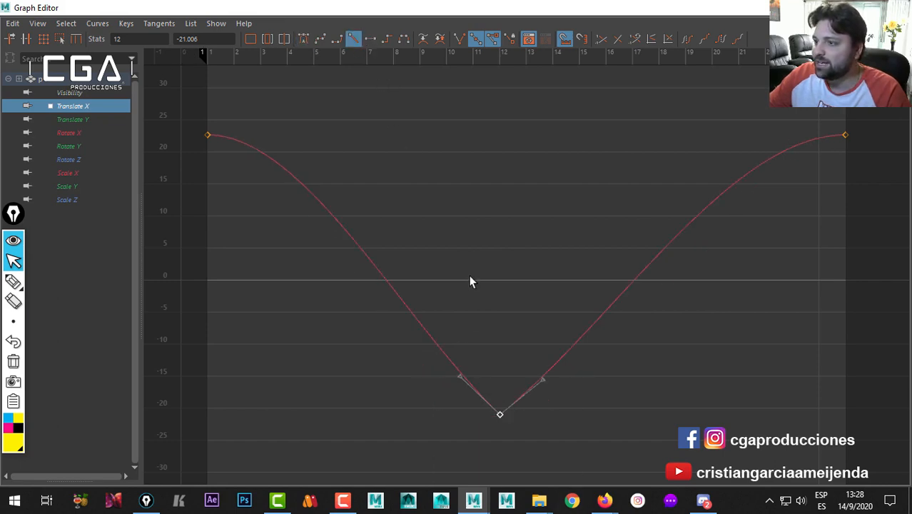
Step: Break the frame 12 key's tangents and steepen both handles to form a sharper V in the Translate X curve
click(459, 39)
drag(451, 384, 462, 347)
drag(549, 382, 522, 365)
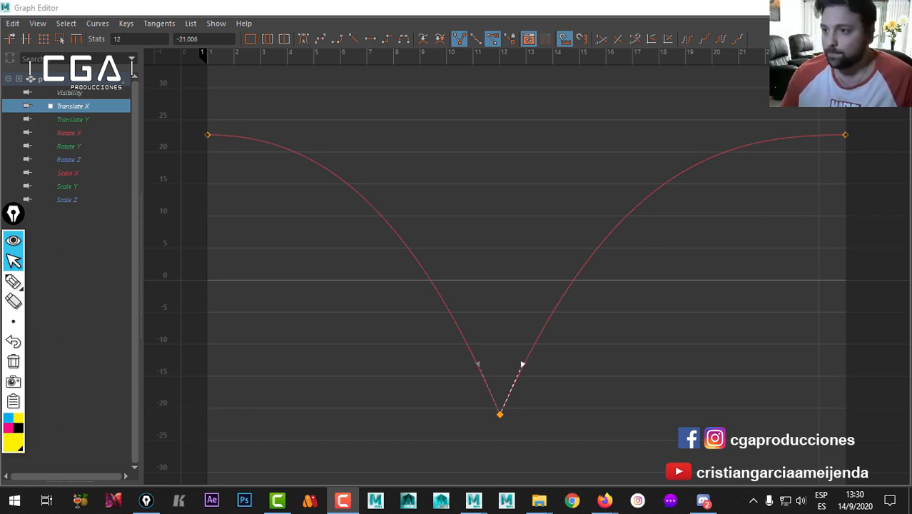
Step: Mark the curve's first, lowest and last keys with yellow vertical ticks
click(19, 439)
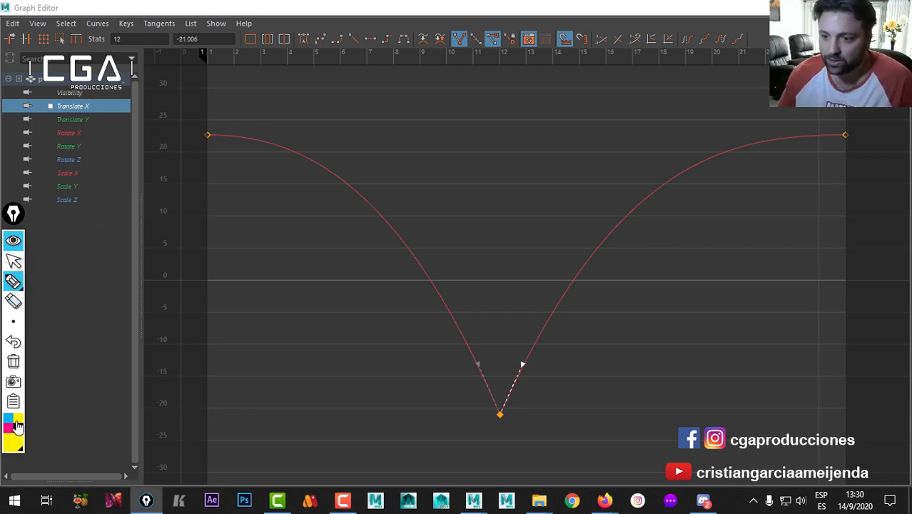
drag(206, 123, 207, 146)
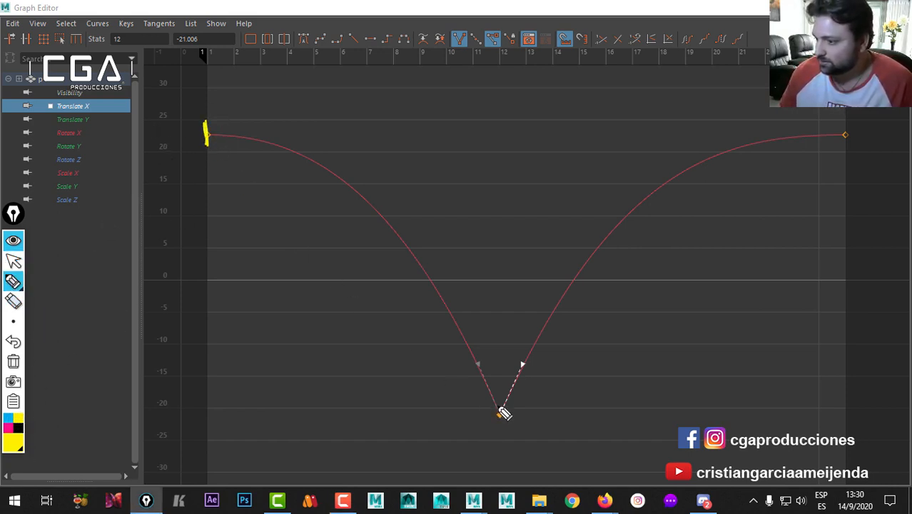
drag(499, 401, 499, 423)
drag(844, 130, 845, 149)
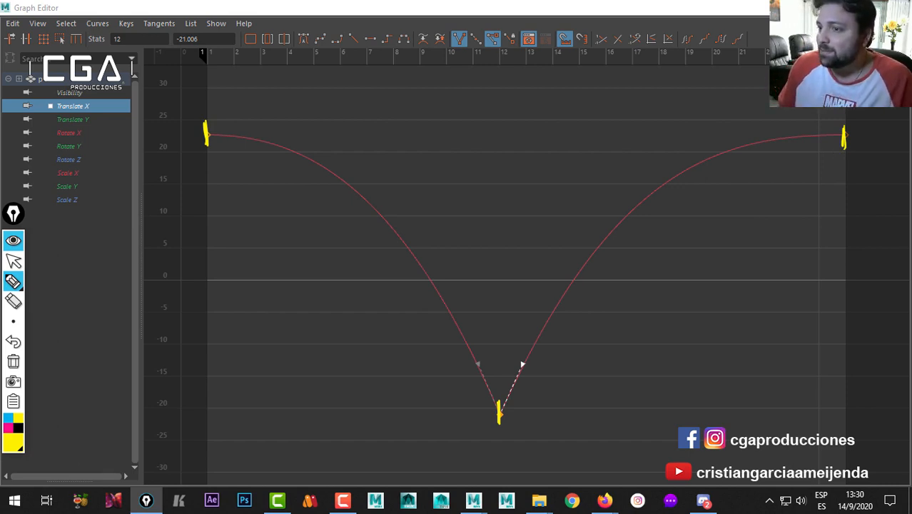
Step: Sketch a yellow cart on the curve just after the first key and another just before the last key
mouse_move(229, 135)
mouse_down()
mouse_move(269, 138)
mouse_move(229, 128)
mouse_move(230, 112)
mouse_move(257, 107)
mouse_move(267, 122)
mouse_move(246, 124)
mouse_up()
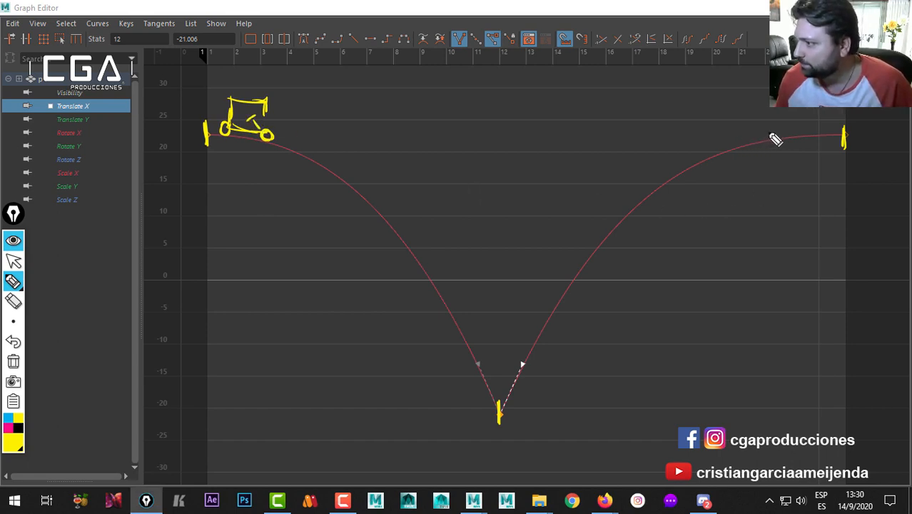
mouse_move(774, 135)
mouse_down()
mouse_move(763, 140)
mouse_move(770, 126)
mouse_up()
mouse_move(825, 132)
mouse_down()
mouse_move(776, 134)
mouse_move(807, 101)
mouse_up()
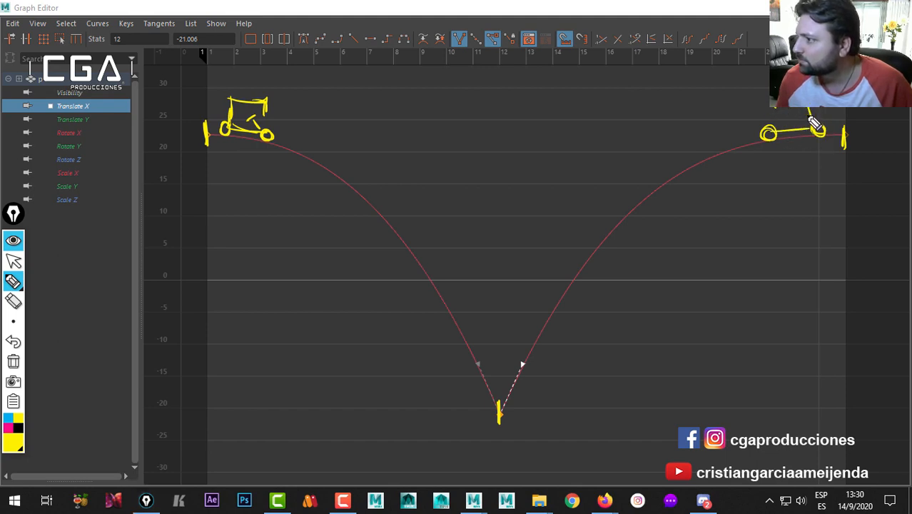
mouse_move(778, 129)
mouse_down()
mouse_move(784, 118)
mouse_move(817, 123)
mouse_up()
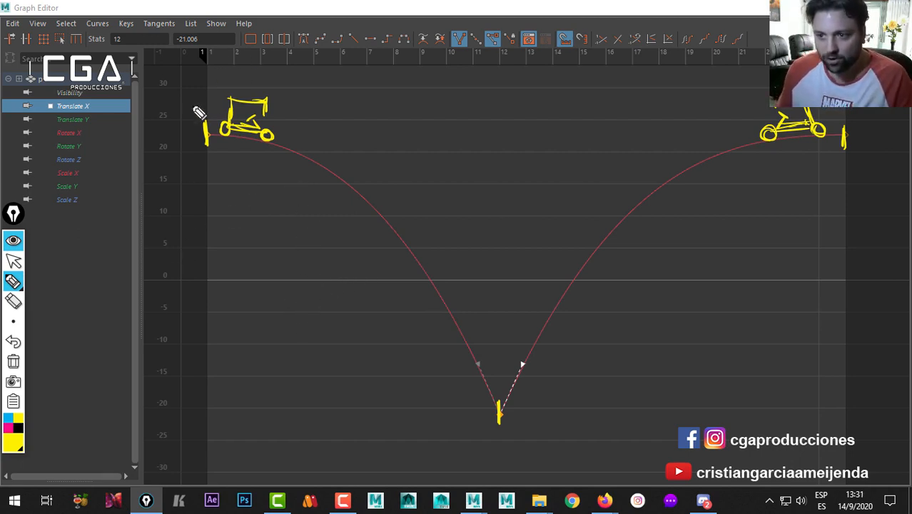
Step: Write "desp" in magenta beneath the first cart and undo the trial tick near frame 8
click(11, 427)
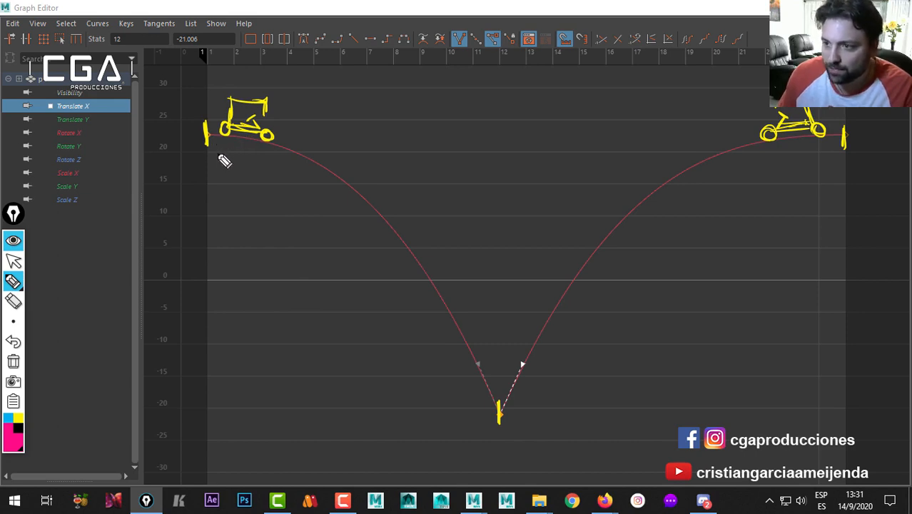
drag(220, 158, 255, 159)
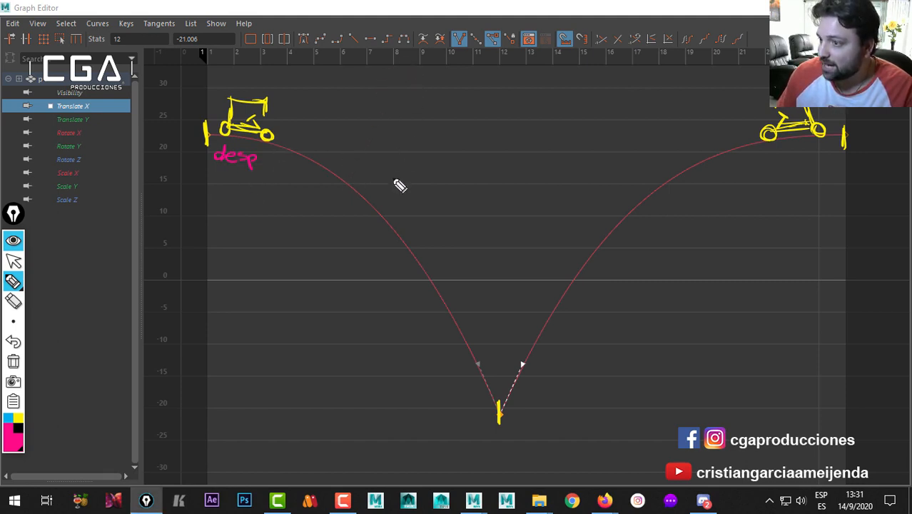
drag(397, 222, 397, 241)
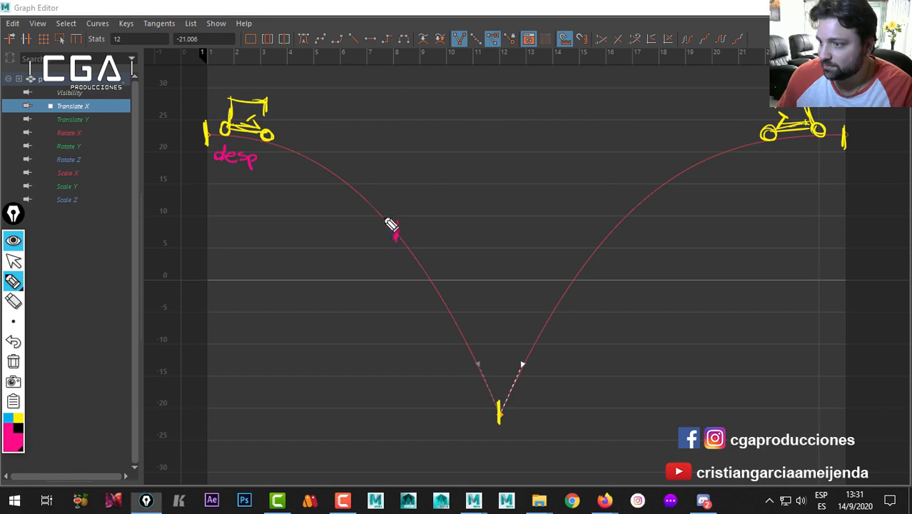
key(ctrl+alt+z)
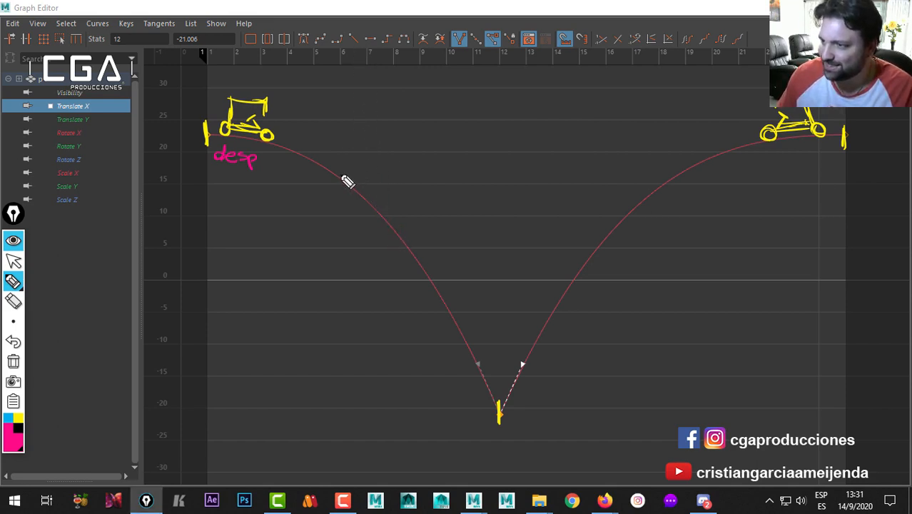
Step: Mark the descending curve with "6" at frame 6 and "11" at the lowest key, and bracket the section between them as "Acelera"
drag(342, 175, 343, 189)
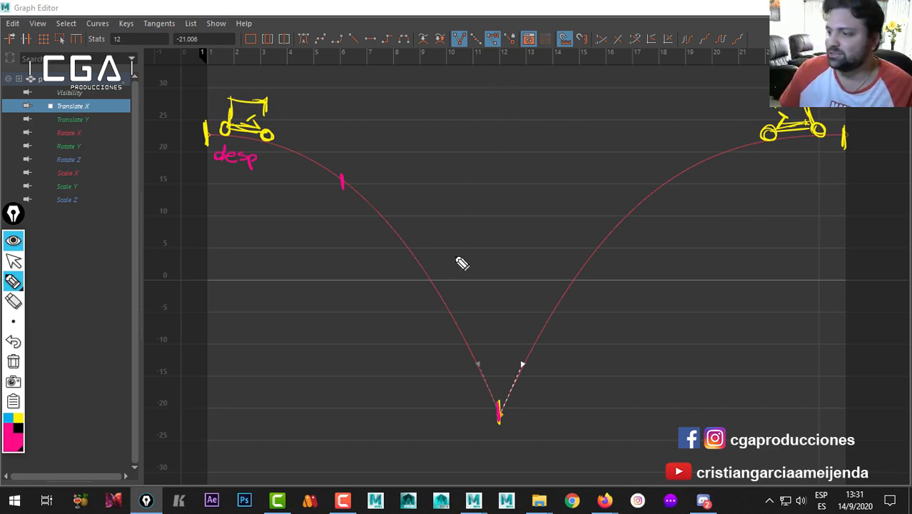
drag(333, 196, 328, 206)
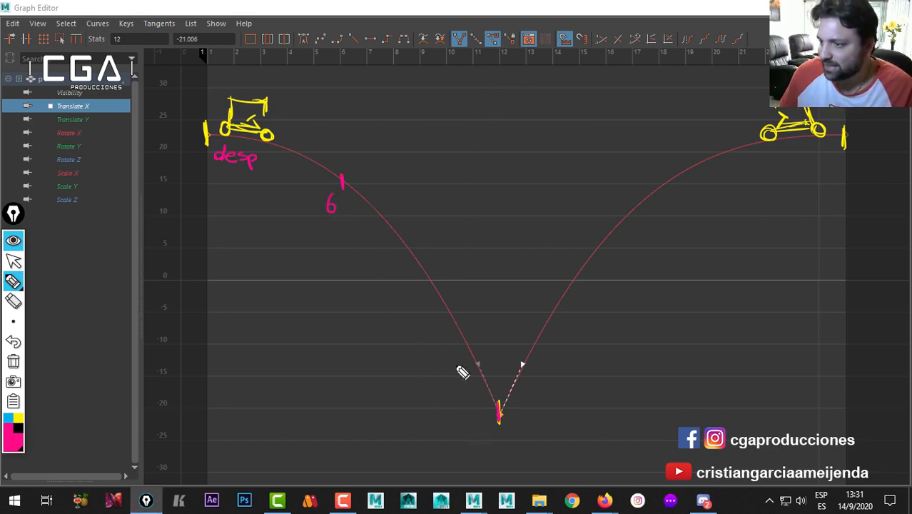
mouse_move(491, 432)
mouse_down()
mouse_move(489, 446)
mouse_move(500, 447)
mouse_up()
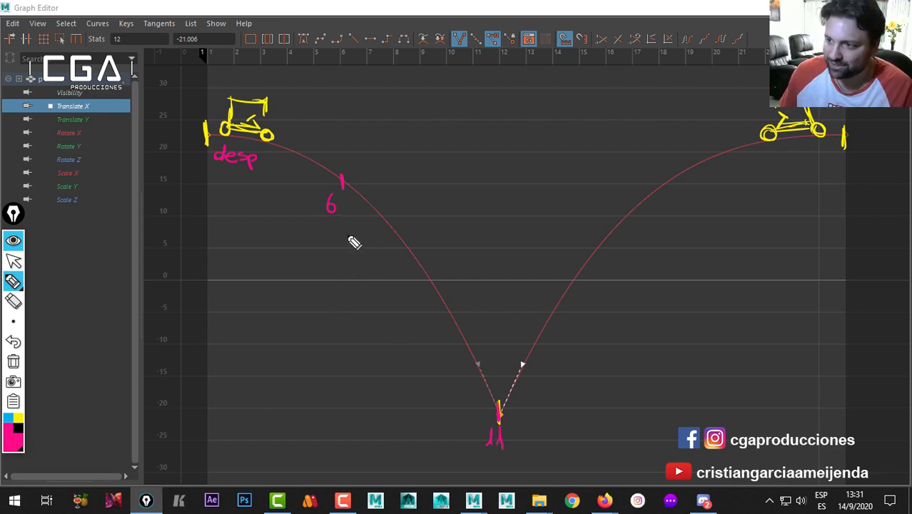
mouse_move(347, 214)
mouse_down()
mouse_move(367, 289)
mouse_move(396, 300)
mouse_move(443, 365)
mouse_up()
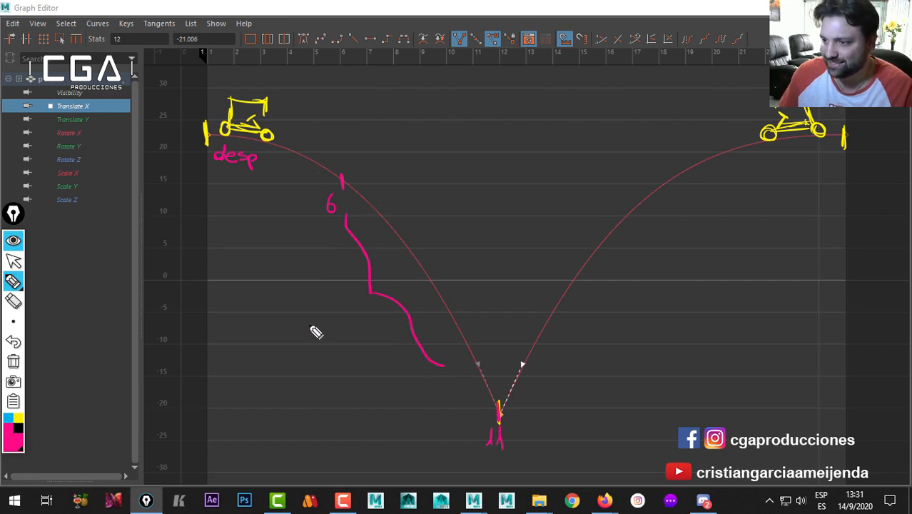
drag(264, 351, 338, 320)
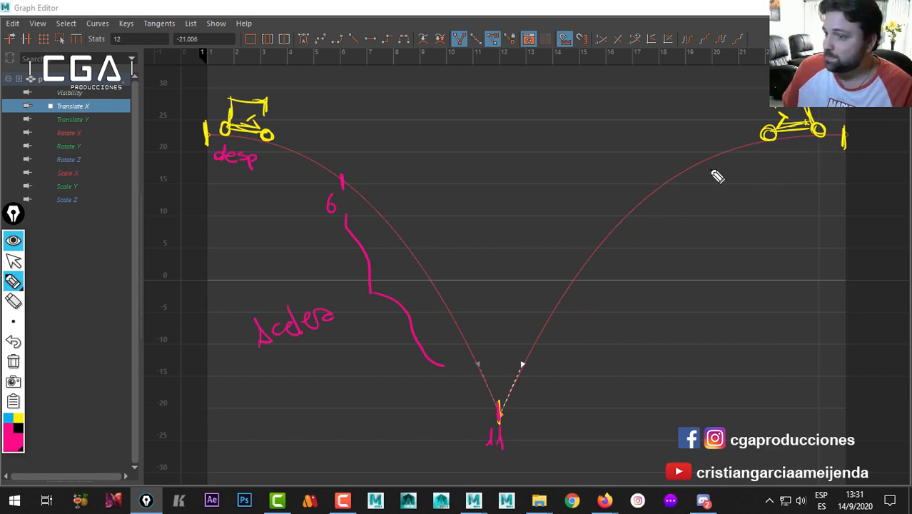
Step: Annotate the rising curve with "desp" beneath the second cart, a tick labelled "16", and a bracket labelled "Acelera"
drag(741, 165, 805, 164)
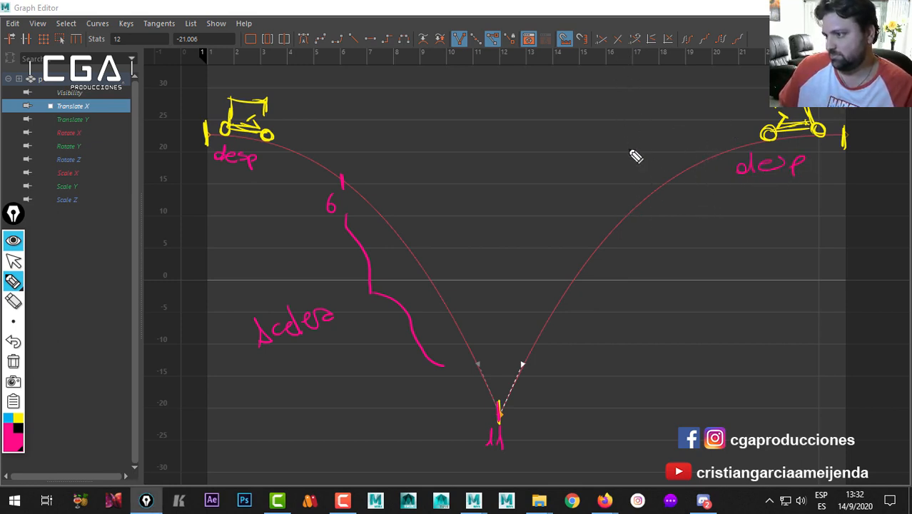
drag(645, 188, 652, 215)
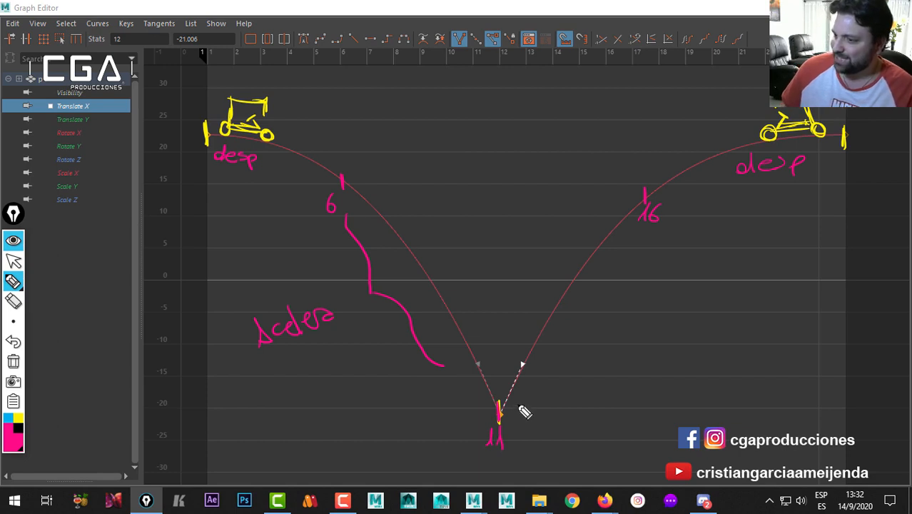
mouse_move(518, 407)
mouse_down()
mouse_move(541, 401)
mouse_move(576, 316)
mouse_move(630, 227)
mouse_up()
mouse_move(580, 332)
mouse_down()
mouse_move(571, 379)
mouse_move(617, 332)
mouse_move(680, 320)
mouse_move(691, 305)
mouse_up()
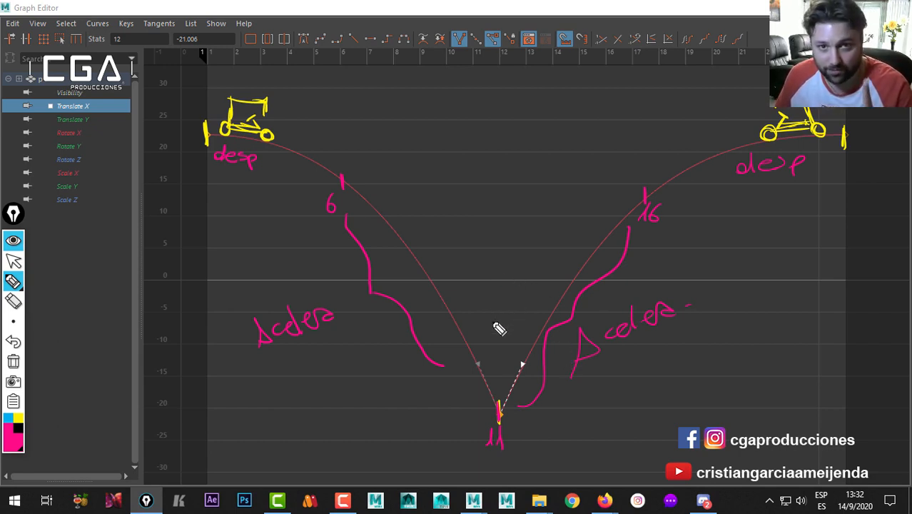
Step: Emphasize the lowest key and draw a V above it with an arrow leading to the note "Toco y me voy"
mouse_move(500, 416)
mouse_down()
mouse_move(499, 404)
mouse_move(503, 415)
mouse_up()
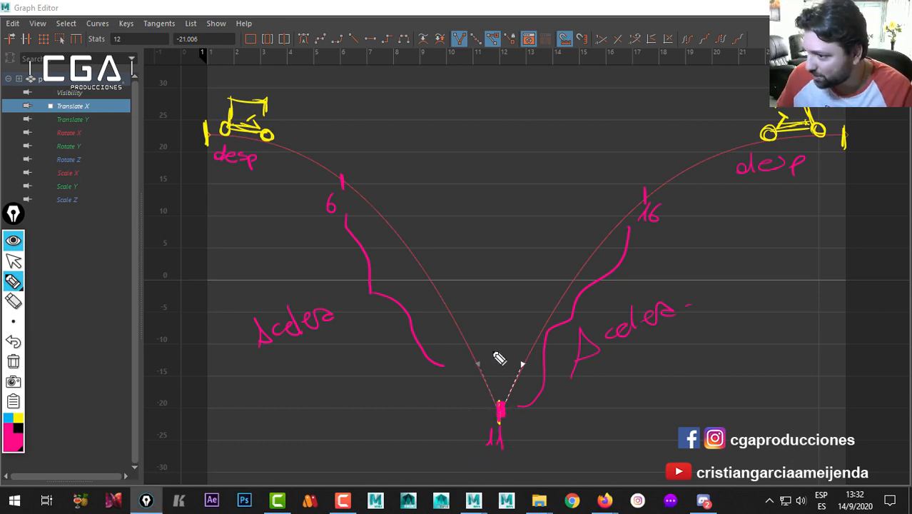
mouse_move(479, 327)
mouse_down()
mouse_move(491, 357)
mouse_move(504, 318)
mouse_move(491, 262)
mouse_up()
mouse_move(468, 253)
mouse_down()
mouse_move(530, 227)
mouse_move(557, 227)
mouse_up()
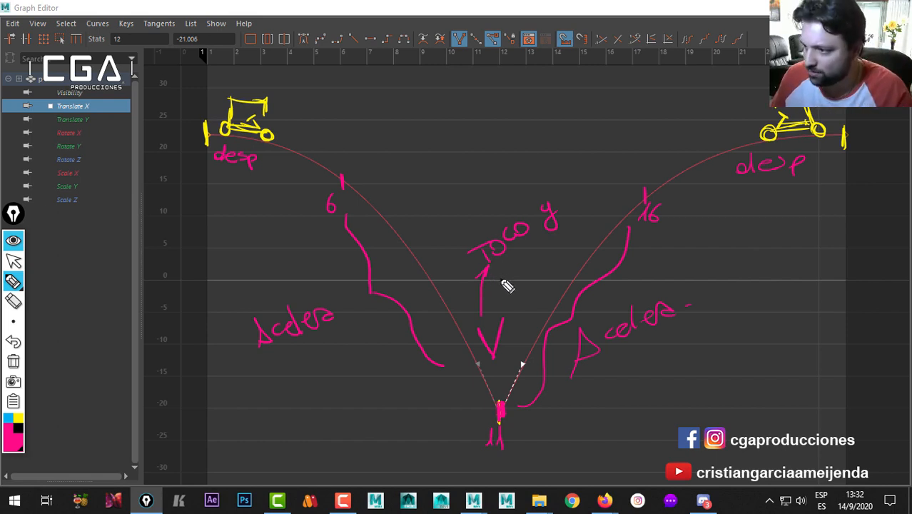
drag(502, 285, 557, 251)
drag(560, 238, 565, 262)
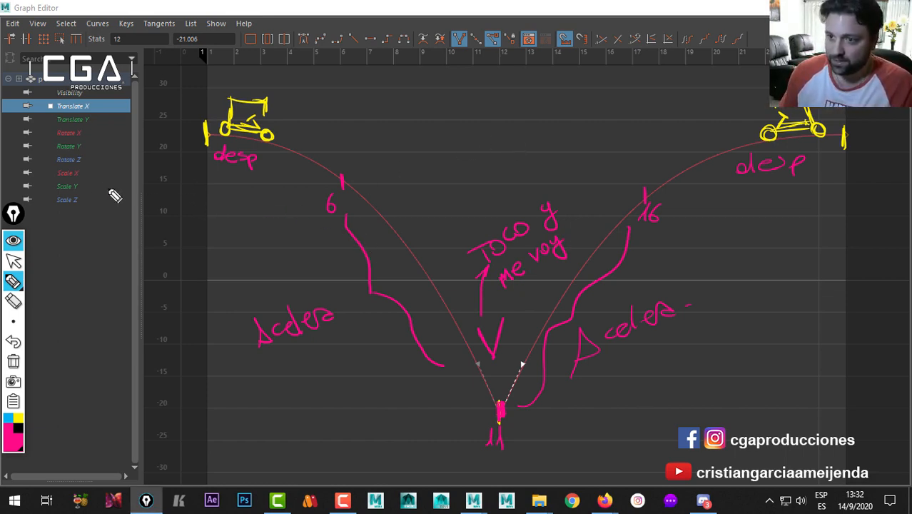
Step: Write a yellow numbered list above the curve: 1 "desp", 2 "Acelera", 3 "Toco y me voy", 4 "Sigue ac.", 5 "desp"
click(19, 417)
drag(367, 74, 367, 93)
drag(374, 87, 442, 80)
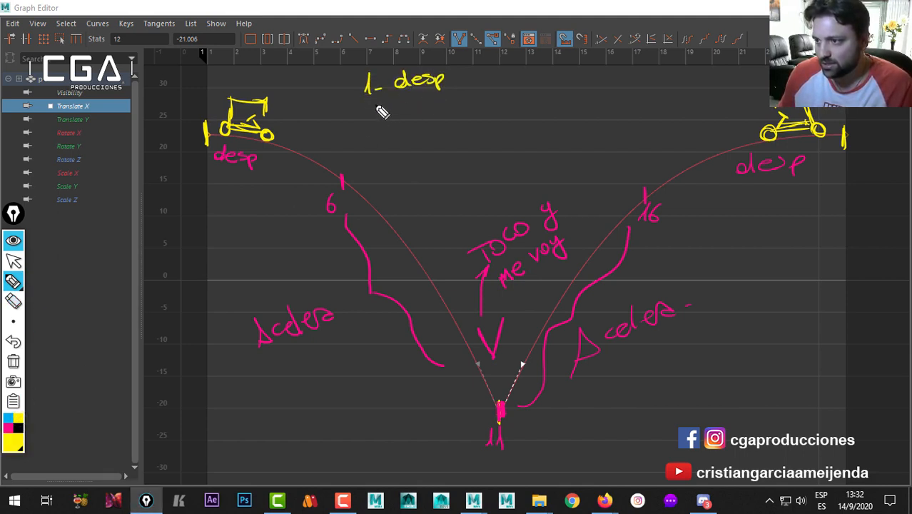
mouse_move(371, 103)
mouse_down()
mouse_move(418, 113)
mouse_move(452, 93)
mouse_move(477, 106)
mouse_up()
drag(378, 125, 389, 140)
mouse_move(394, 134)
mouse_down()
mouse_move(457, 128)
mouse_move(477, 142)
mouse_move(500, 120)
mouse_move(541, 115)
mouse_move(552, 125)
mouse_up()
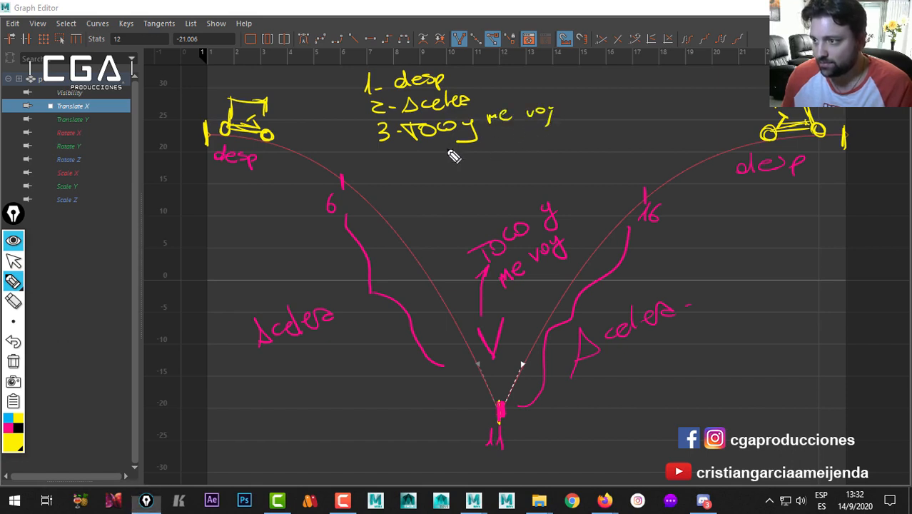
drag(383, 156, 390, 173)
mouse_move(397, 166)
mouse_down()
mouse_move(468, 169)
mouse_move(493, 150)
mouse_move(560, 140)
mouse_up()
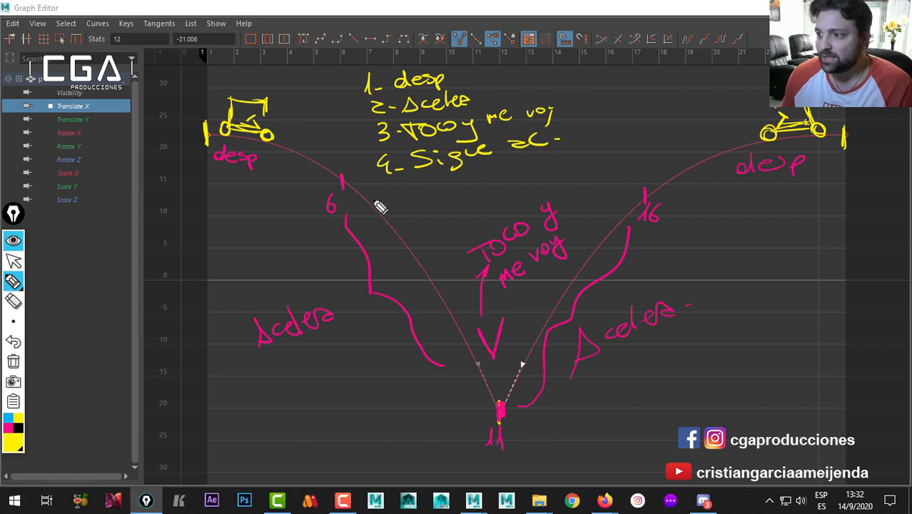
mouse_move(411, 191)
mouse_down()
mouse_move(394, 208)
mouse_move(427, 200)
mouse_up()
mouse_move(456, 184)
mouse_down()
mouse_move(447, 202)
mouse_move(487, 200)
mouse_up()
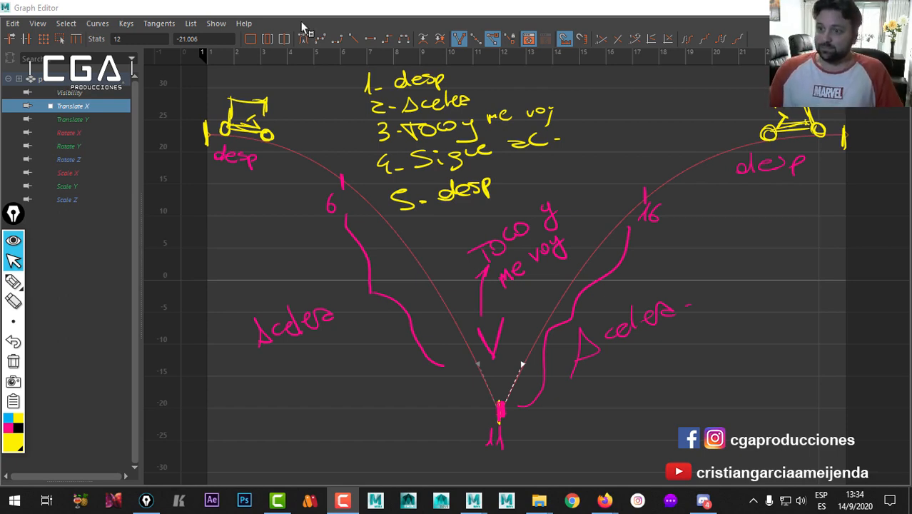
Step: Label the first key with a boxed "A" and the lowest key with "B", and clear all the annotations
scroll(214, 142, down, 6)
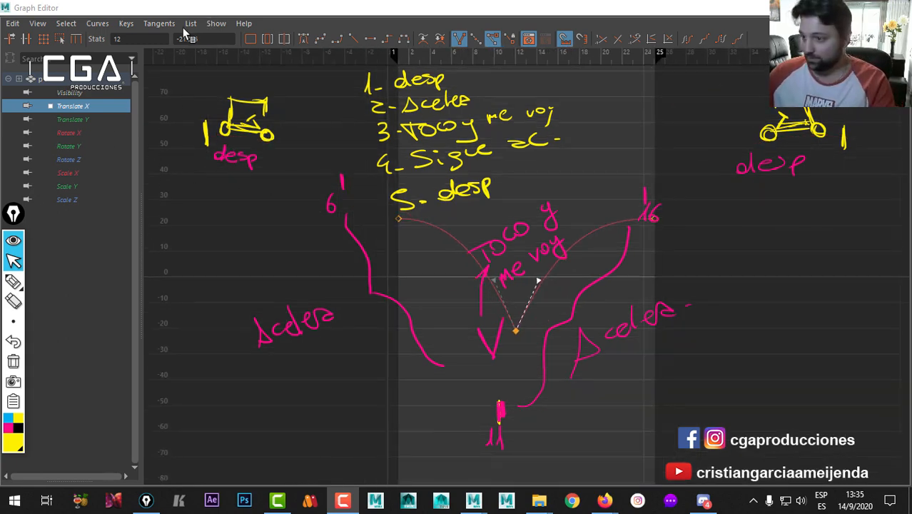
alt+right_drag(347, 231, 372, 247)
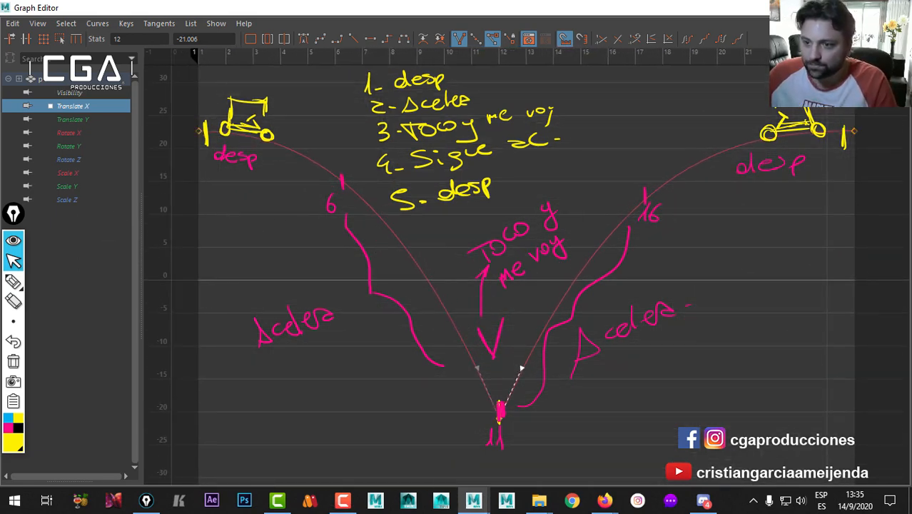
click(12, 281)
mouse_move(194, 87)
mouse_down()
mouse_move(225, 88)
mouse_move(216, 71)
mouse_up()
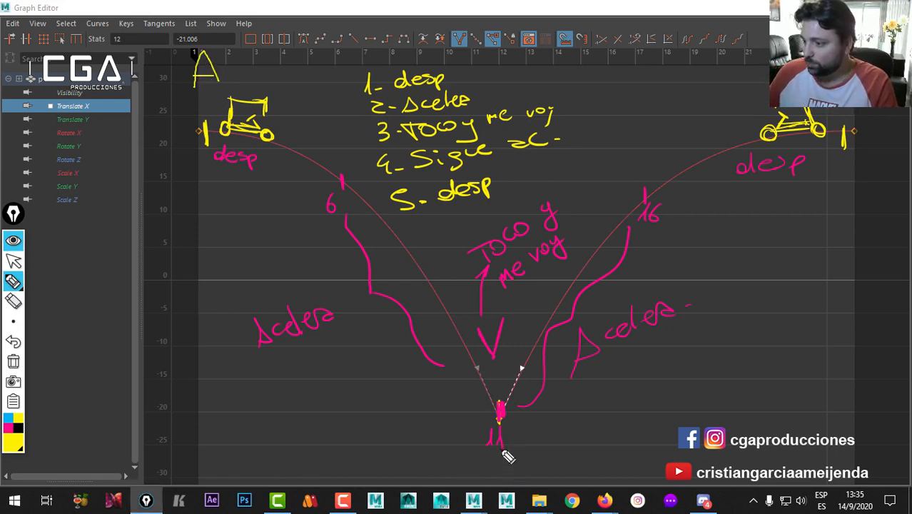
mouse_move(503, 452)
mouse_down()
mouse_move(524, 452)
mouse_move(515, 448)
mouse_up()
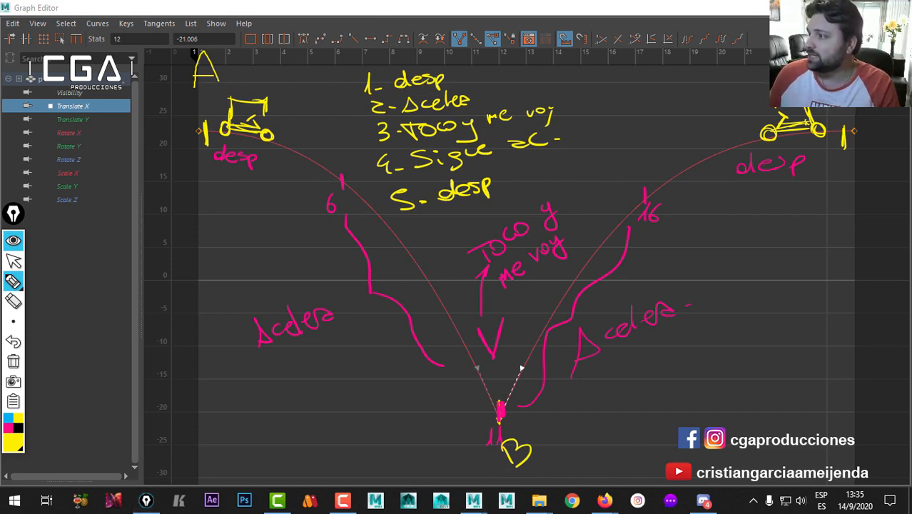
mouse_move(178, 44)
mouse_down()
mouse_move(180, 84)
mouse_move(229, 101)
mouse_move(189, 113)
mouse_up()
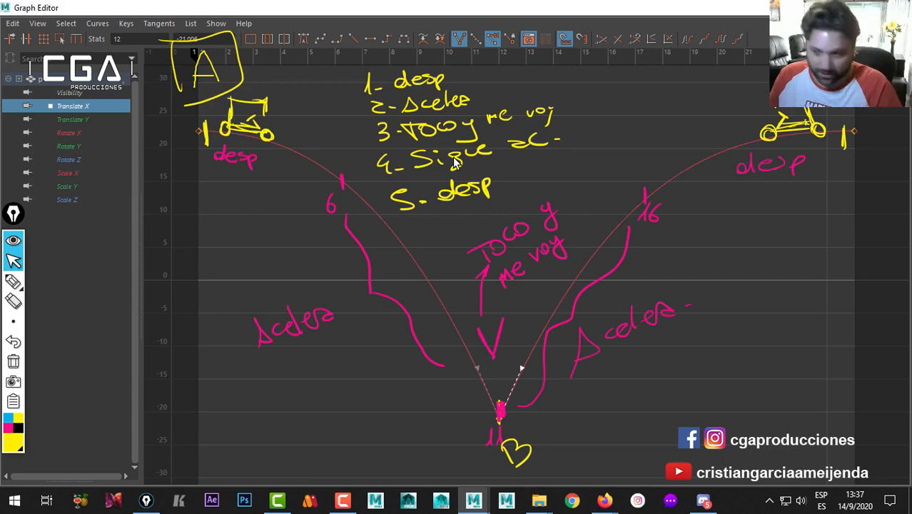
key(ctrl+shift+7)
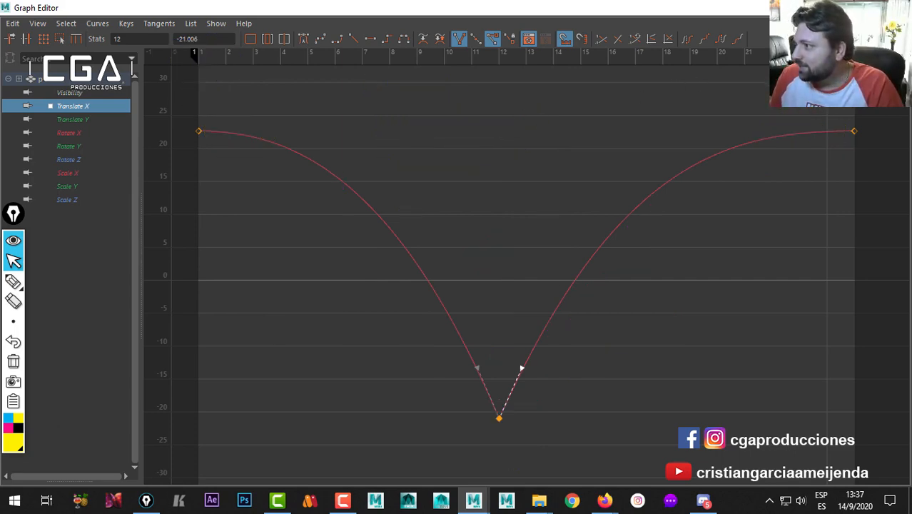
Step: Restore the Graph Editor to a small floating window and move it clear of the cube in the perspective view
click(866, 8)
drag(734, 37, 520, 85)
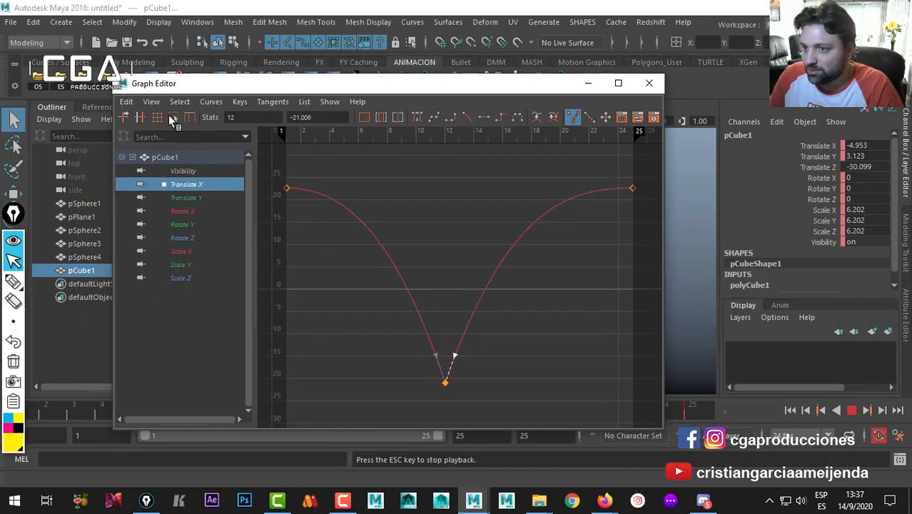
drag(113, 74, 303, 238)
drag(397, 251, 104, 23)
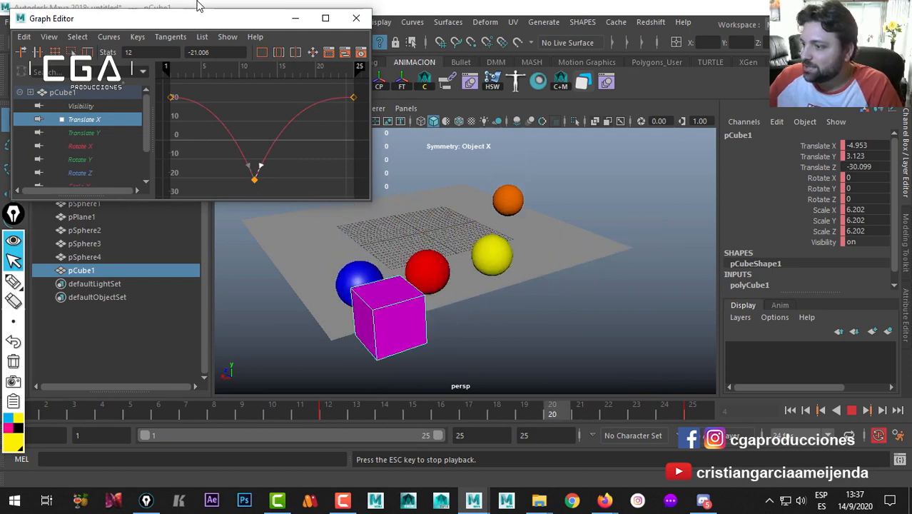
Step: Scrub the magenta cube's animation from frame 2 past frame 12, examine its playback from another angle, and stop playback
alt+drag(597, 300, 491, 302)
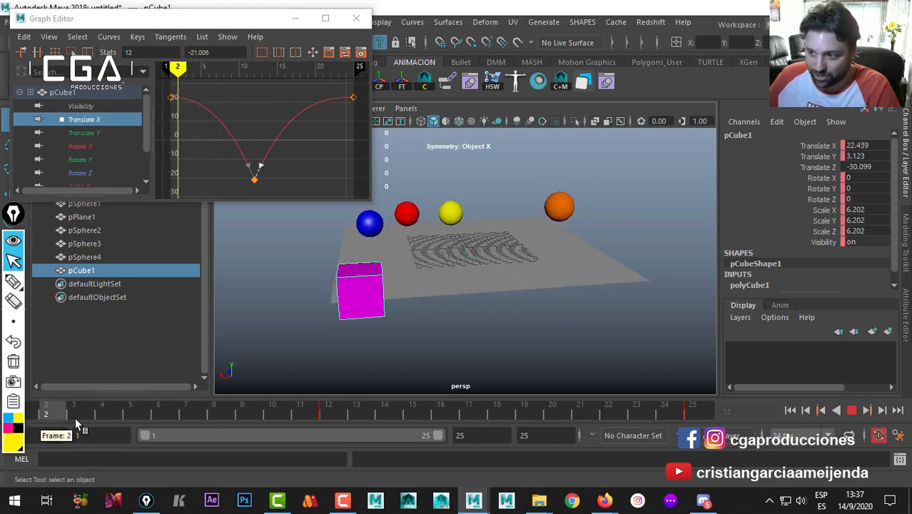
drag(66, 423, 338, 421)
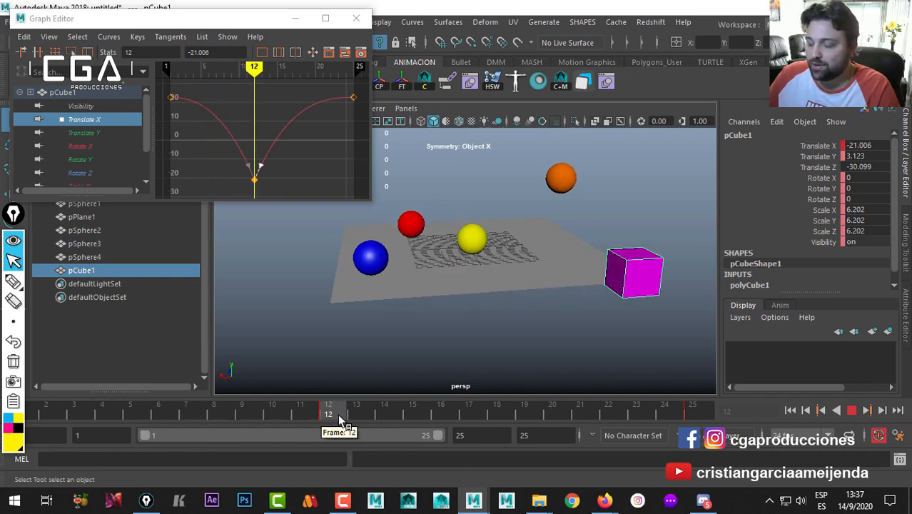
drag(338, 413, 383, 416)
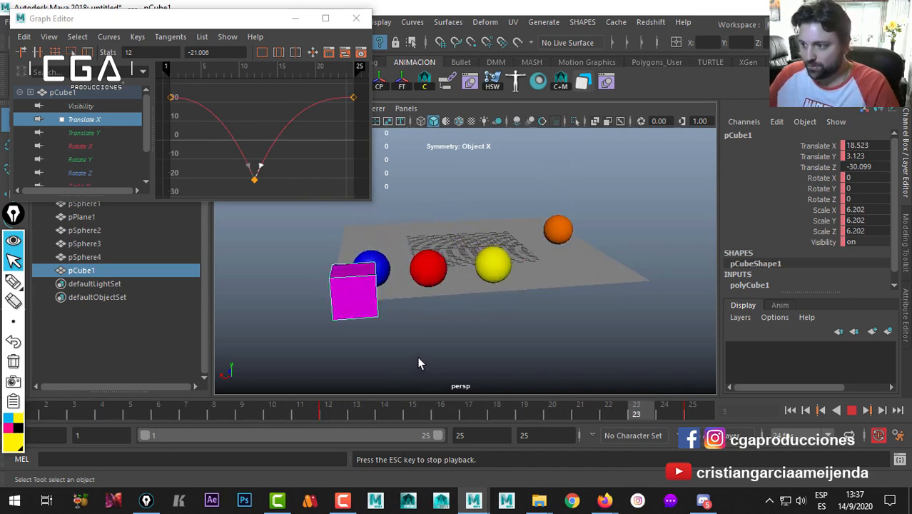
alt+drag(419, 347, 527, 338)
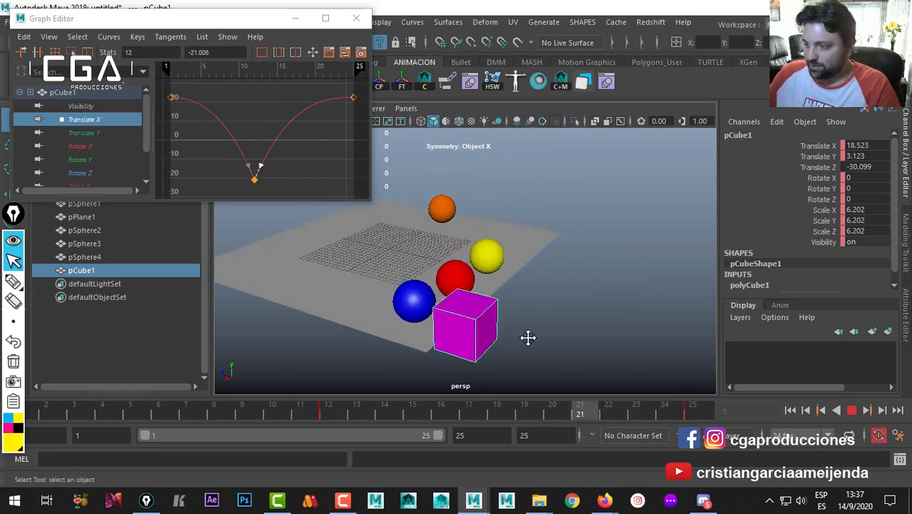
alt+middle_drag(527, 338, 584, 343)
alt+drag(503, 339, 458, 343)
key(Escape)
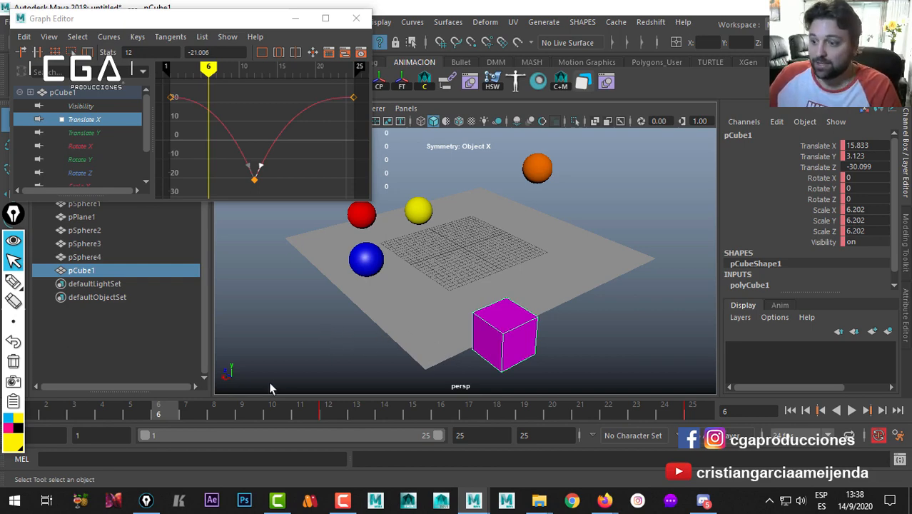
Step: Replay the animation from frame 1 and examine the cube's motion against the bouncing spheres, with the whole plane in view
click(34, 412)
key(alt+v)
alt+right_drag(438, 334, 334, 329)
alt+drag(333, 329, 341, 340)
alt+right_drag(341, 339, 372, 337)
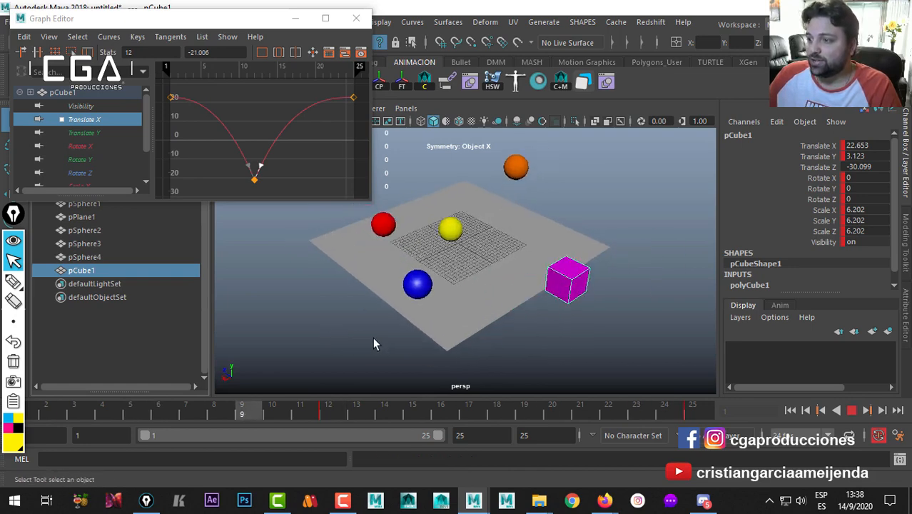
alt+drag(373, 337, 368, 342)
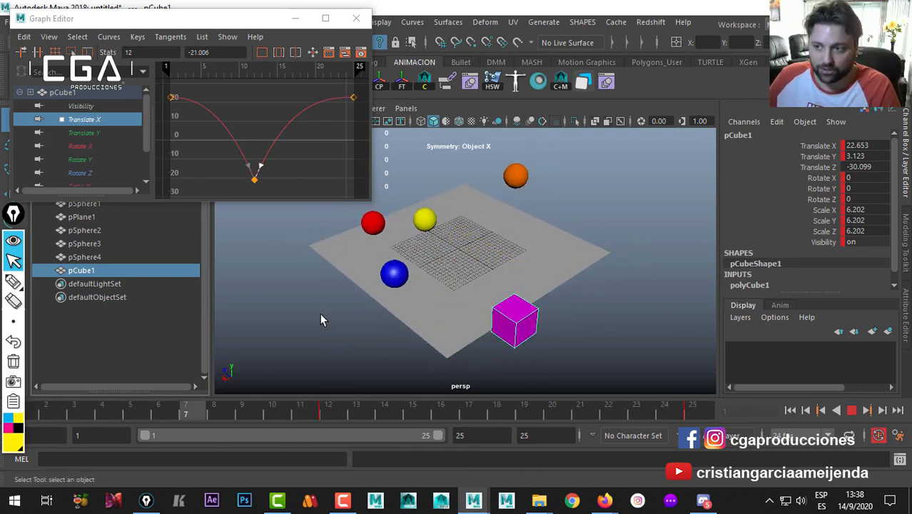
alt+middle_drag(336, 318, 331, 321)
alt+right_drag(332, 322, 346, 320)
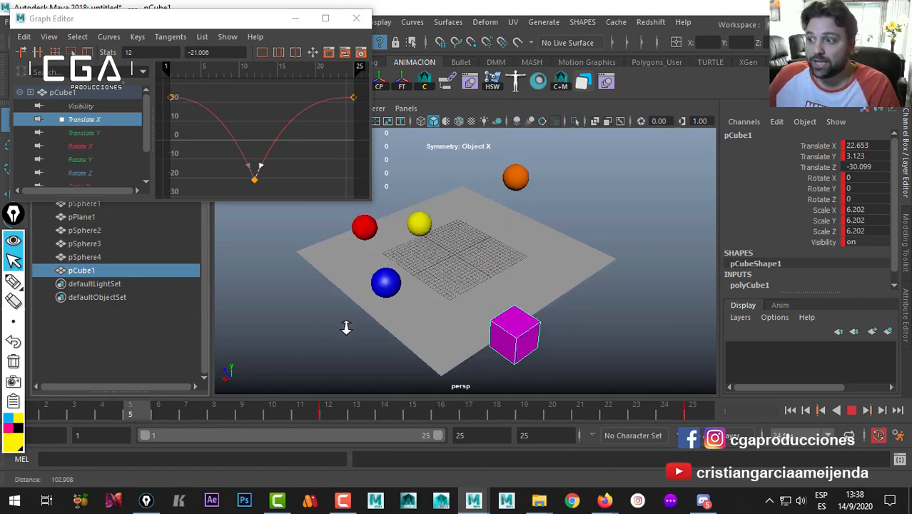